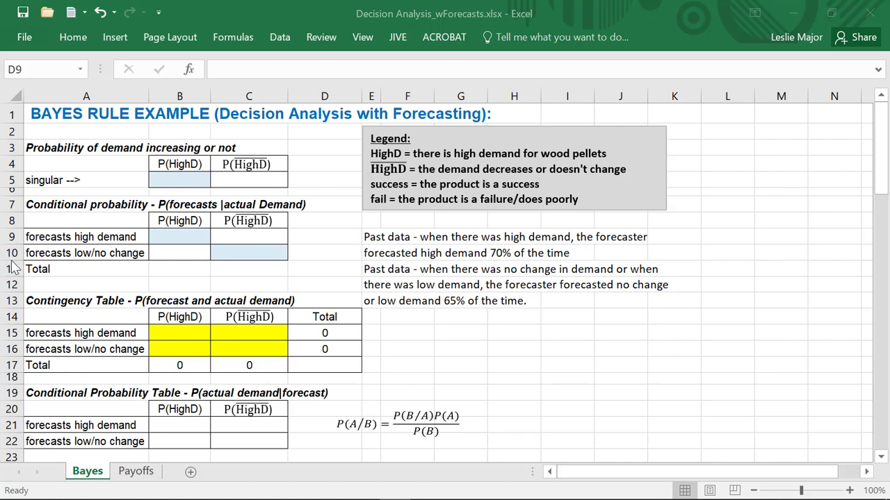
Enter the 0.9 prior in B5 and its complement =1-B5 (0.1) in C5
click(337, 240)
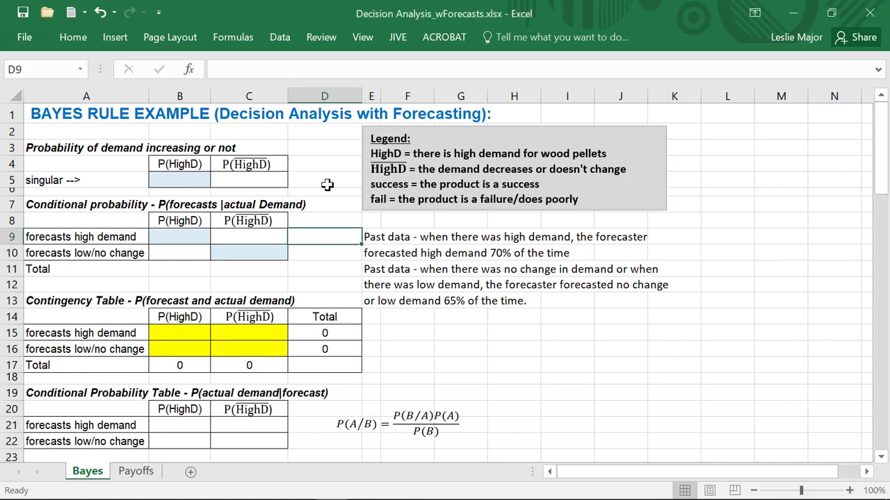
click(175, 182)
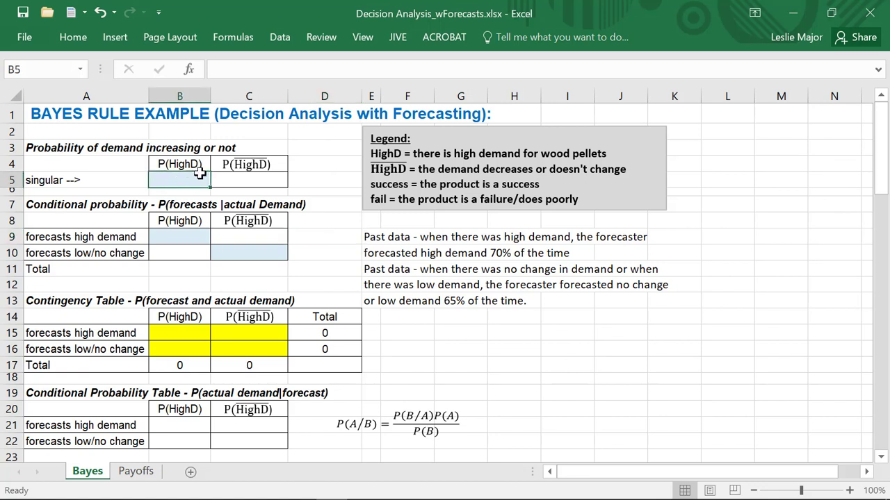
text(0.90)
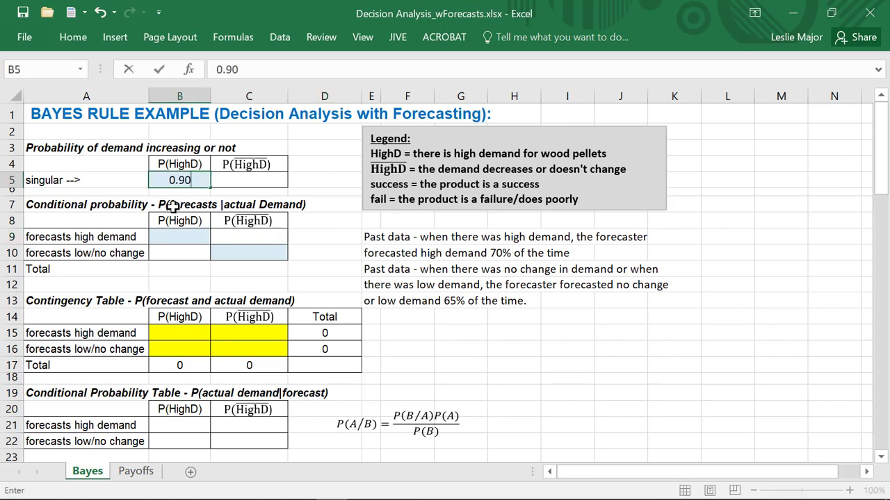
key(Return)
key(Up)
key(Right)
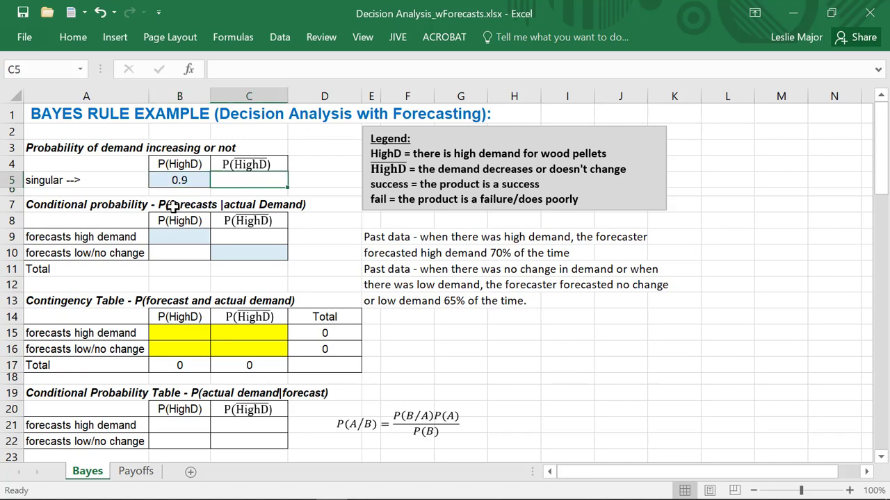
text(=1-)
click(180, 179)
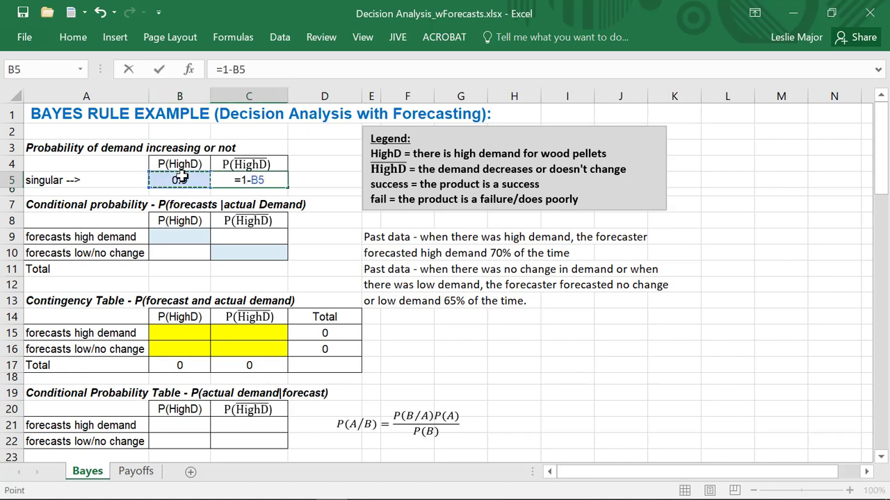
key(Return)
Enter conditional probabilities 0.8 in B9 and 0.65 in C10, then review the P(HighD) column
key(Left)
key(Down)
key(Down)
key(Down)
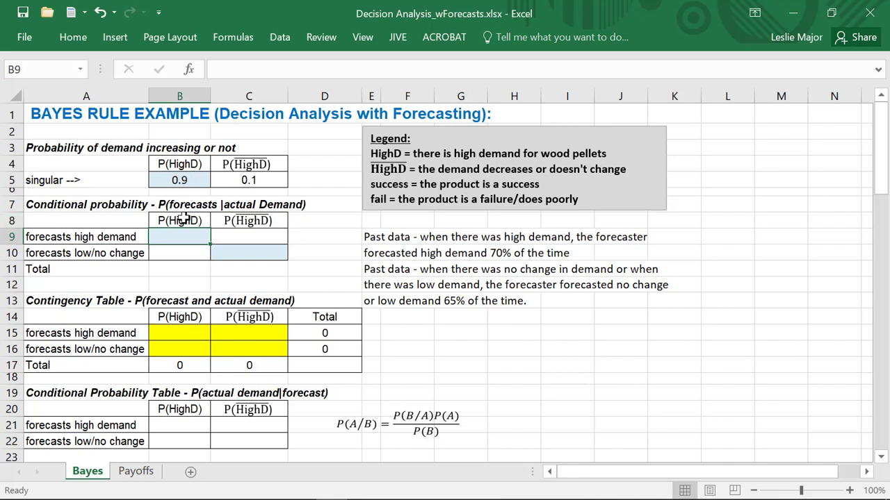
text(.80)
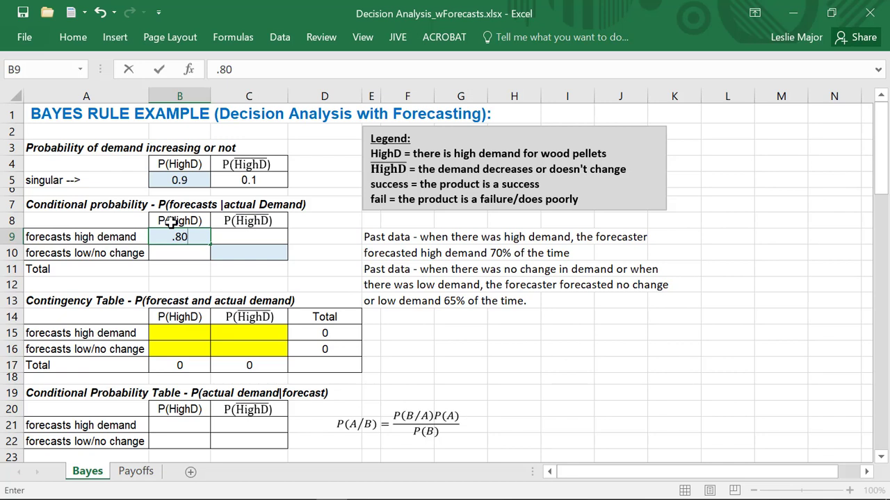
key(Return)
key(Right)
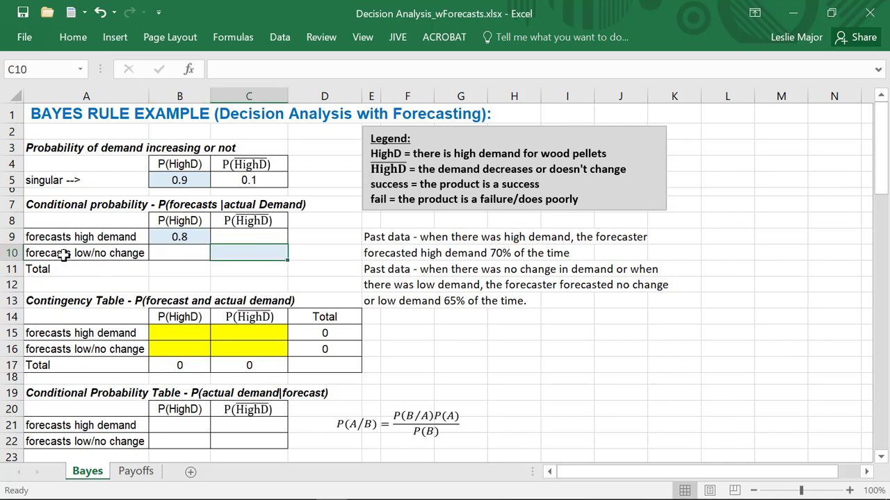
text(.65)
key(Return)
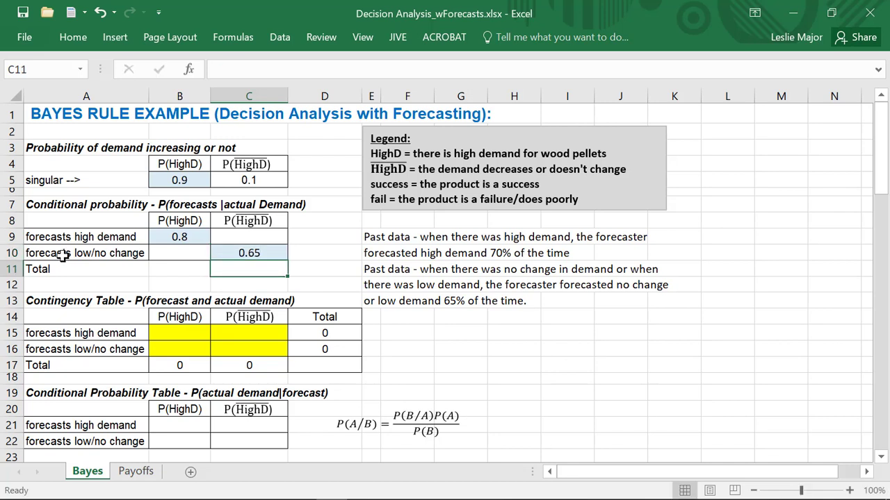
key(Up)
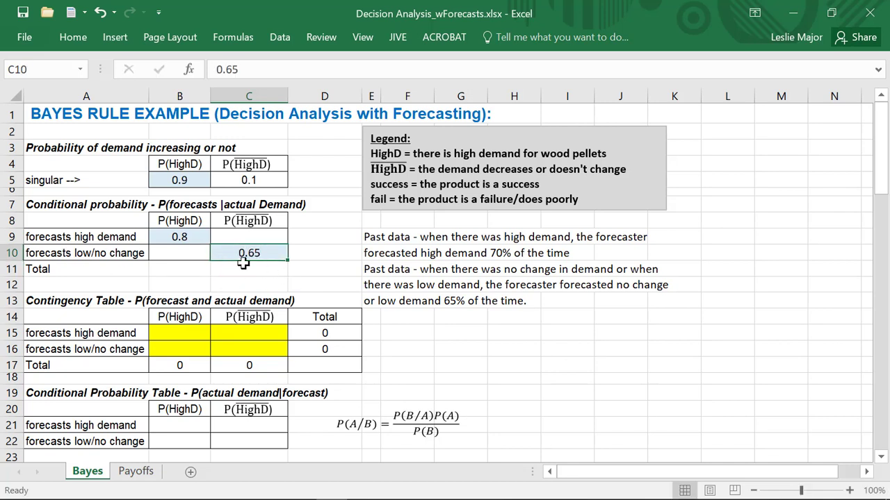
click(318, 253)
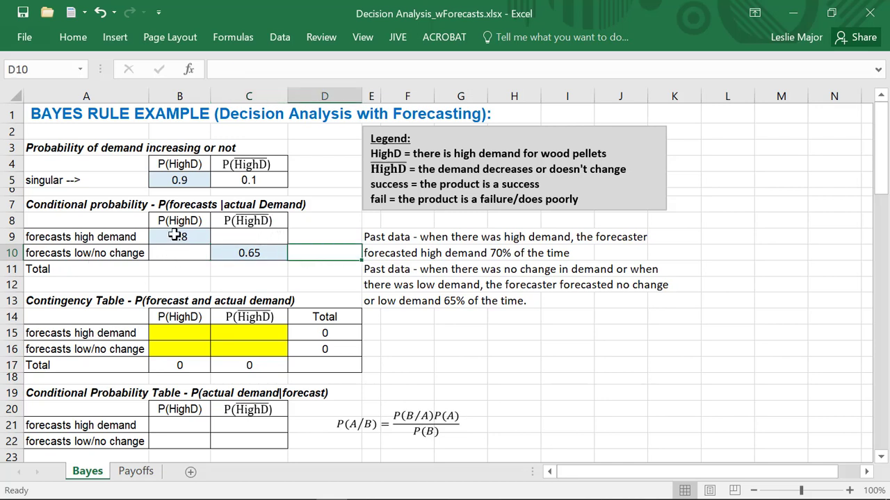
drag(173, 220, 169, 253)
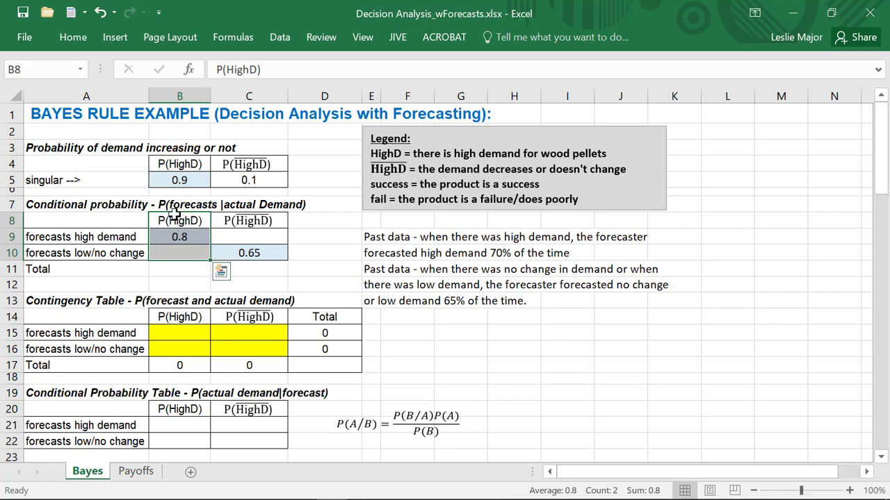
click(179, 278)
click(194, 236)
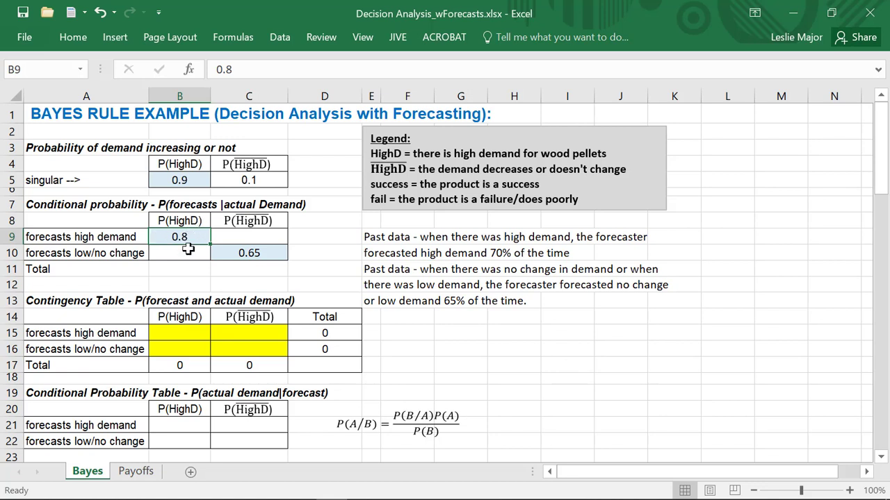
Enter =1-B9 in B10 so it shows the complement 0.2
click(188, 250)
text(=1-)
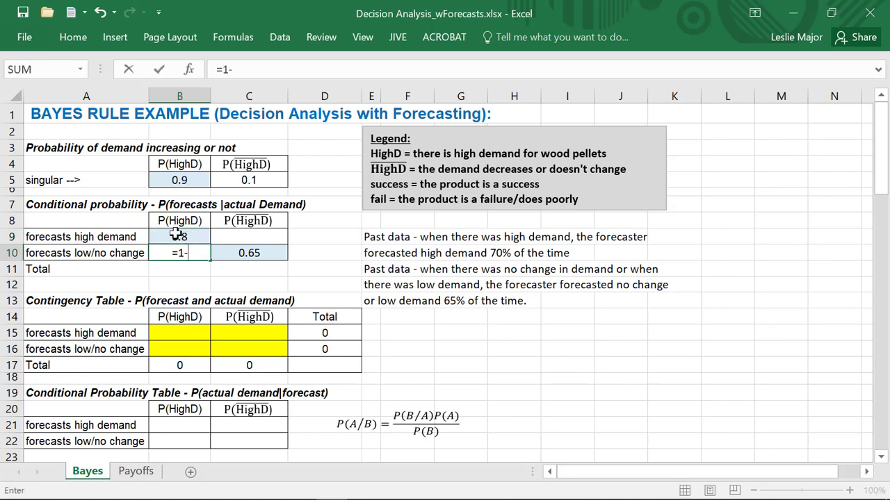
click(180, 233)
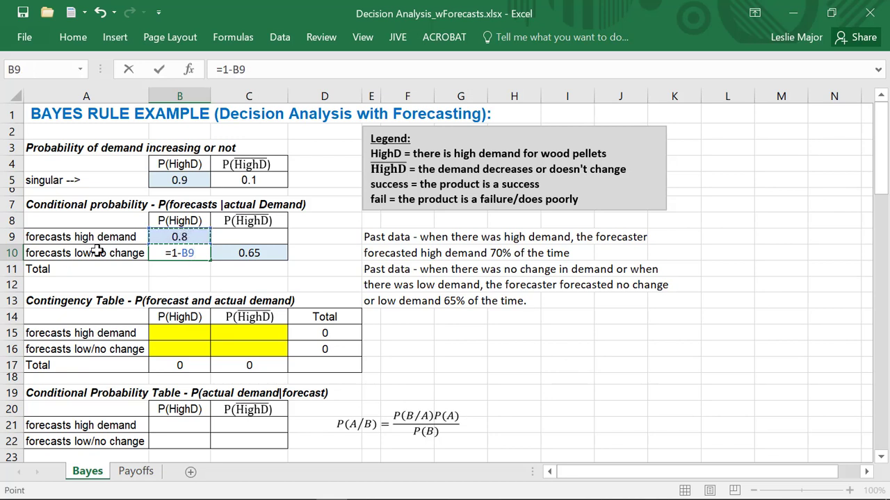
key(Return)
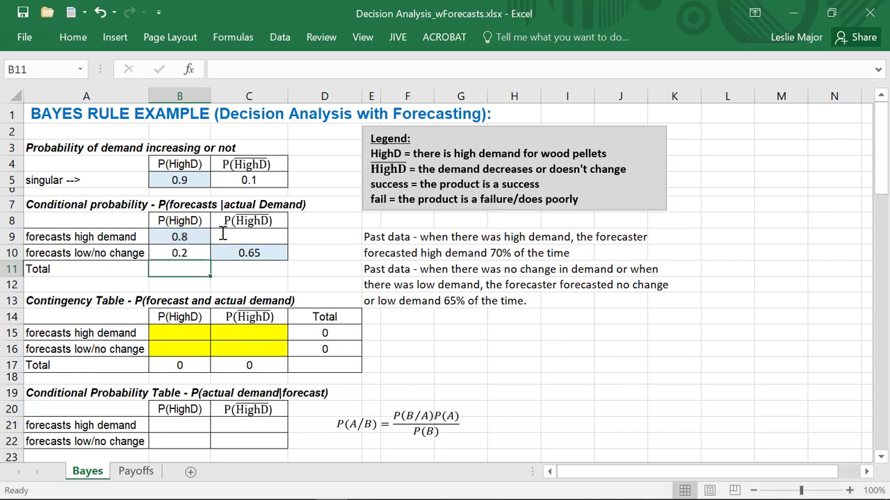
key(Up)
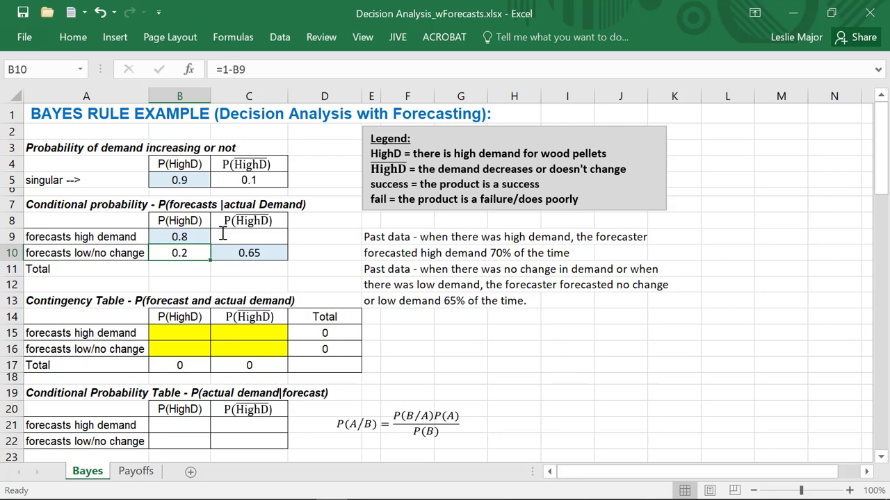
click(222, 234)
click(276, 255)
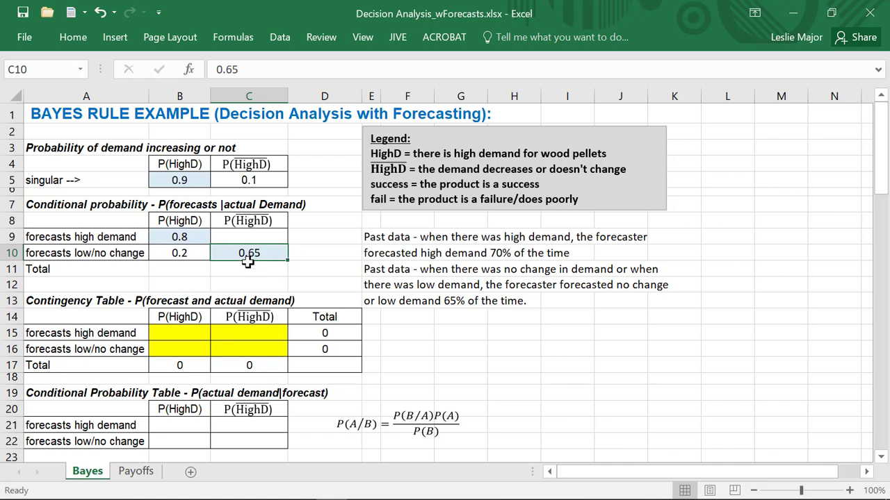
Enter =1-C10 in C9 so it shows the complement 0.35
click(254, 237)
text(=)
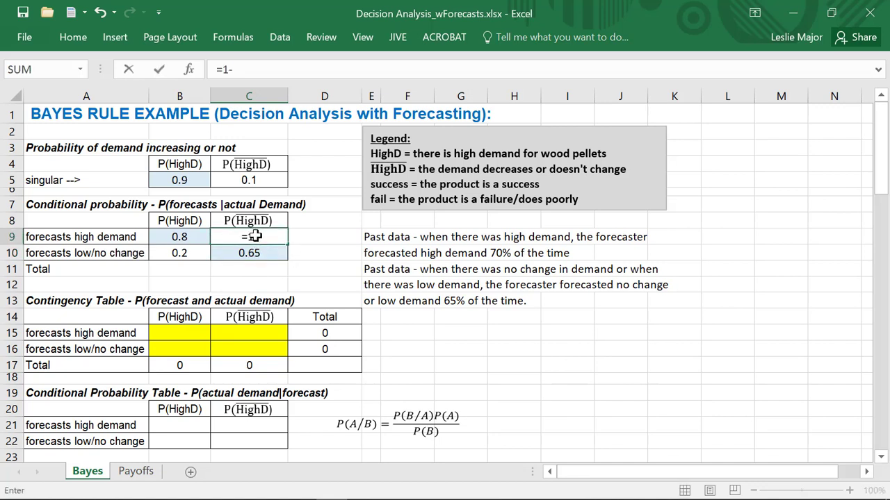
text(1-)
click(248, 253)
key(Return)
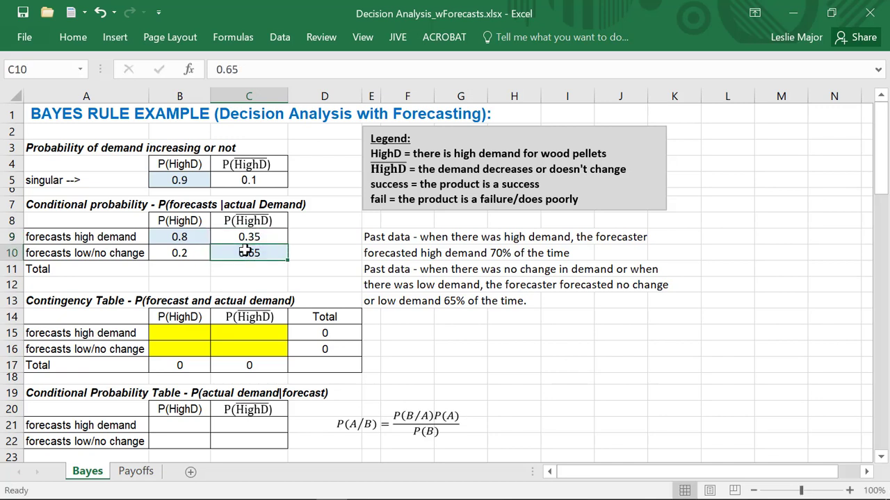
key(Up)
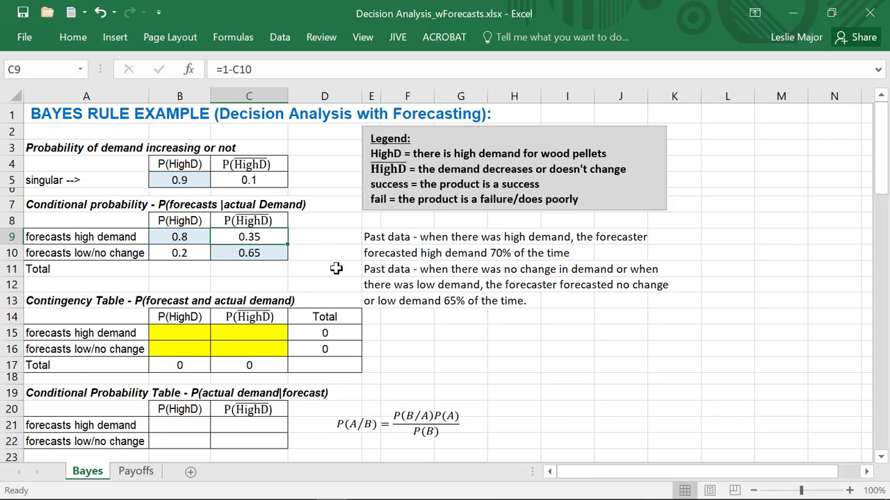
Enter =B9*B$5 in B15, giving the joint probability 0.72
click(174, 333)
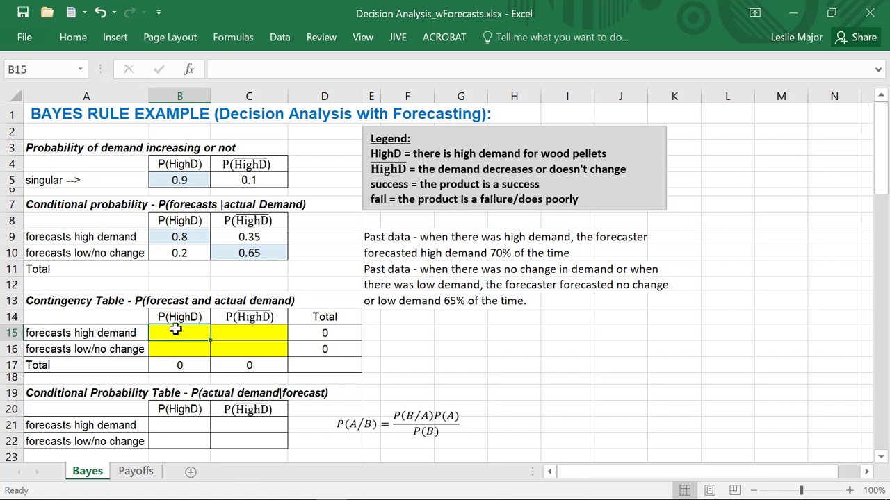
text(=)
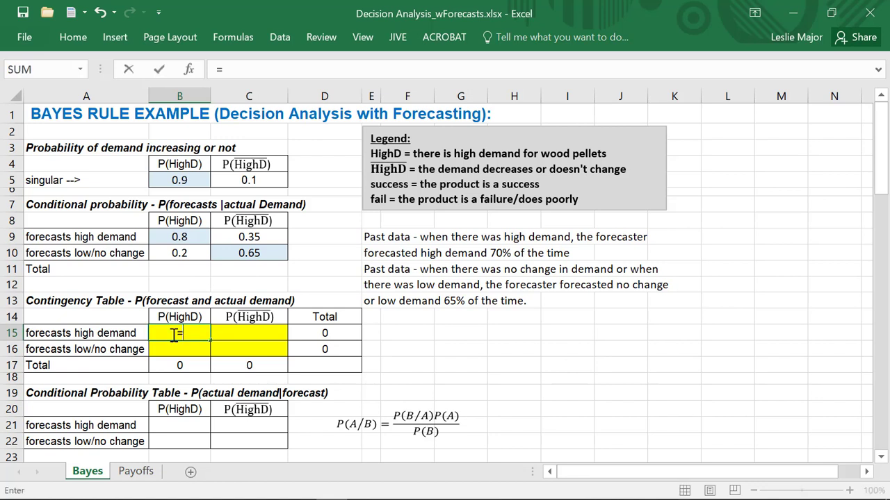
click(169, 234)
text(*)
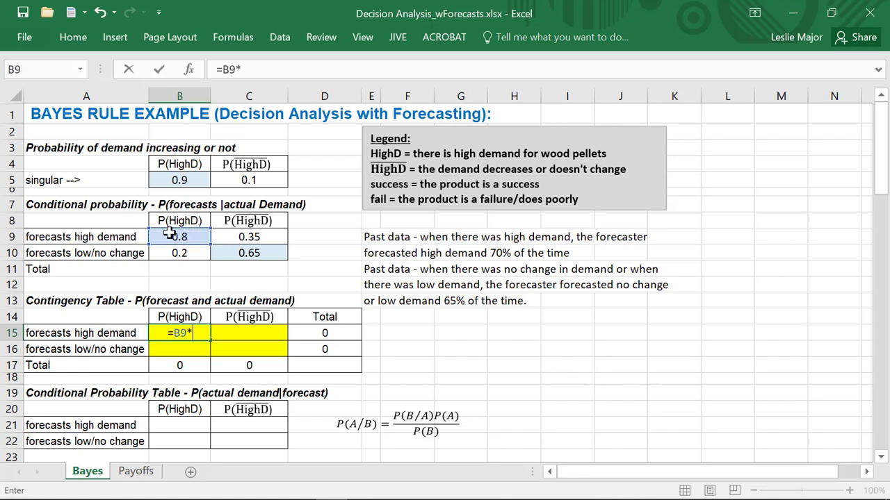
click(177, 180)
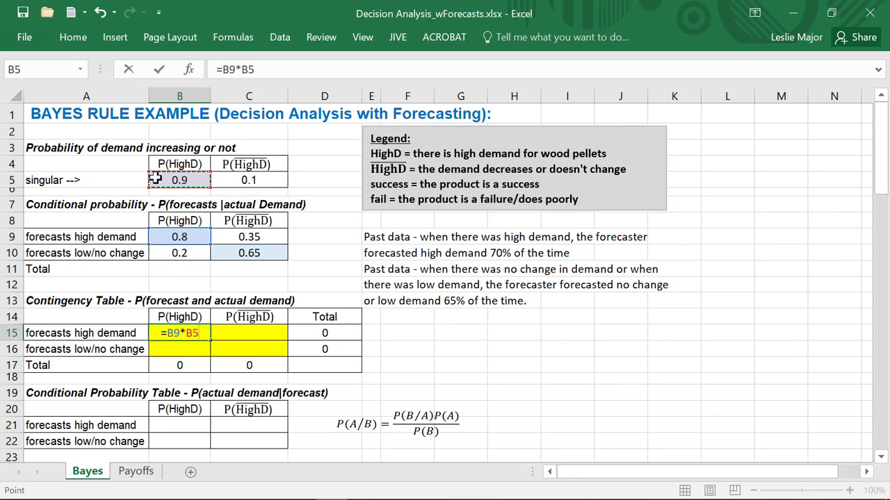
click(196, 333)
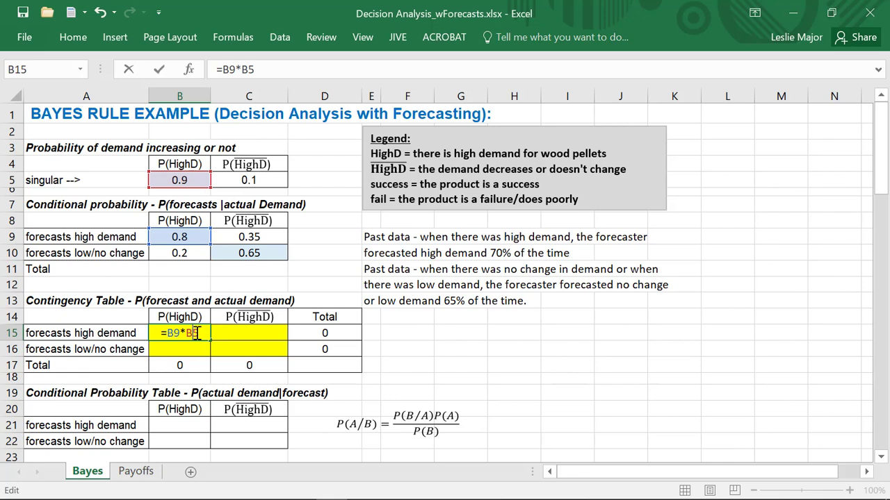
text($)
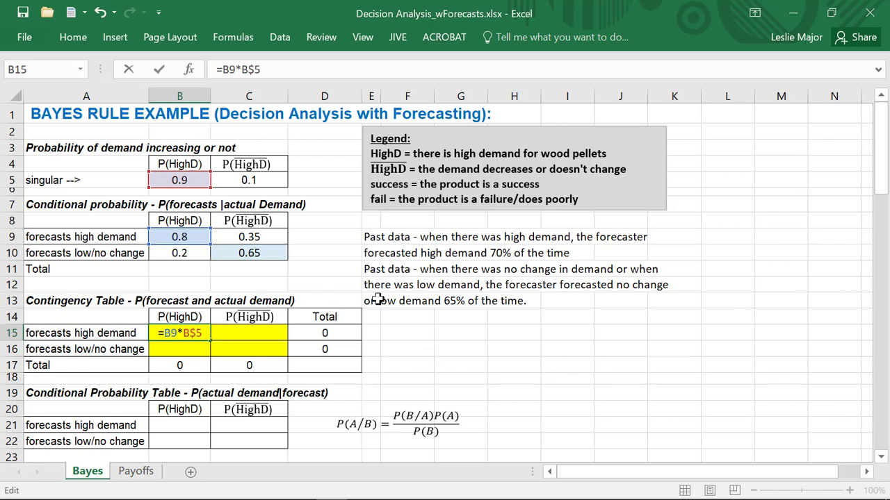
key(Return)
key(Up)
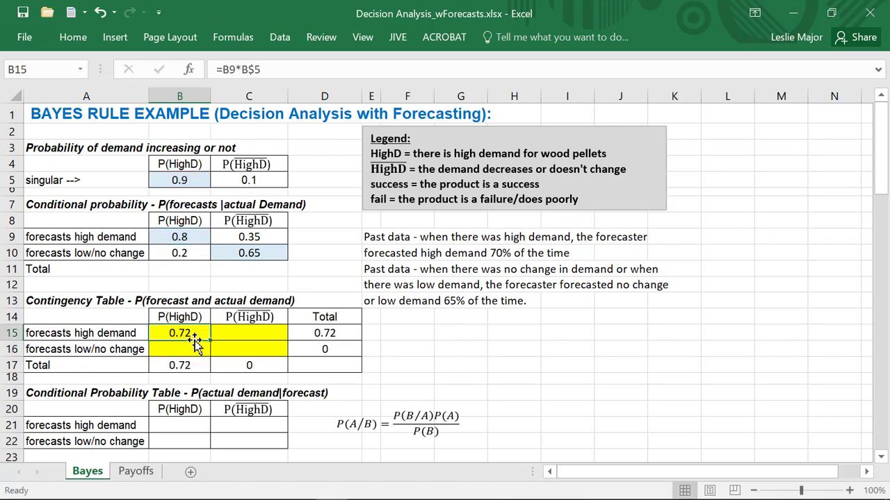
Copy the B15 formula across B16:C16 for joint probabilities 0.18, 0.035 and 0.065, checking B15 and B16
drag(209, 339, 280, 351)
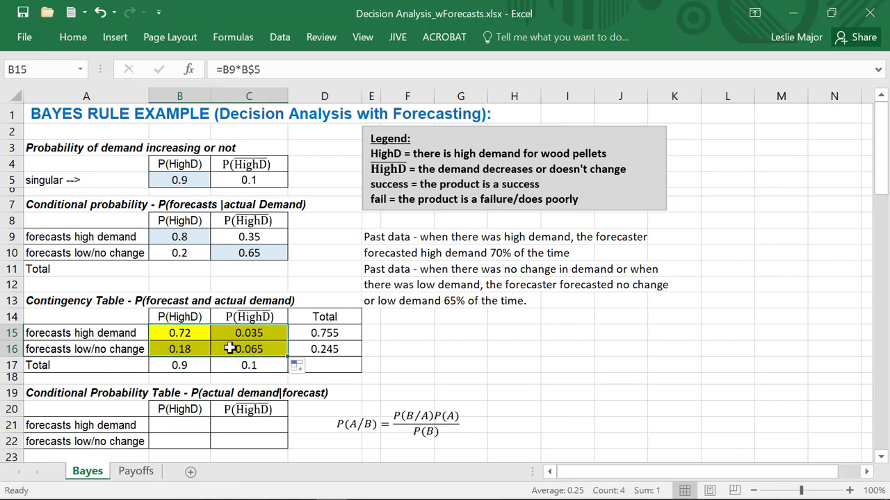
double_click(192, 335)
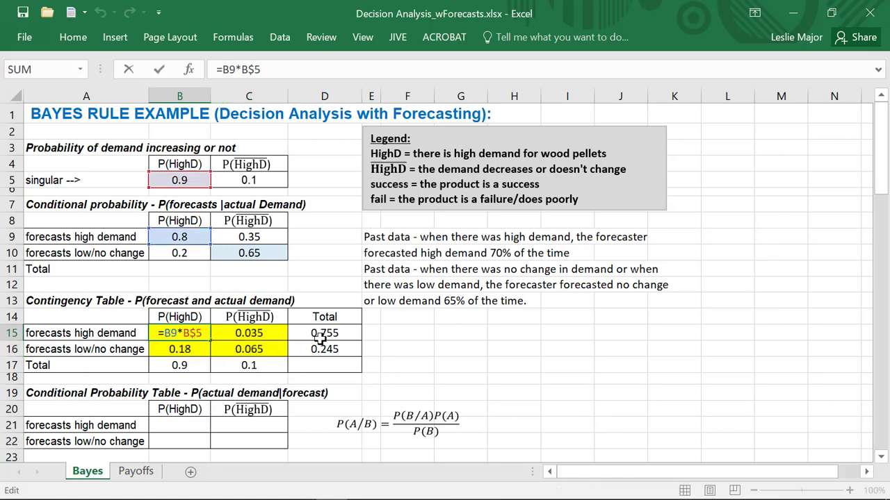
key(Return)
double_click(191, 347)
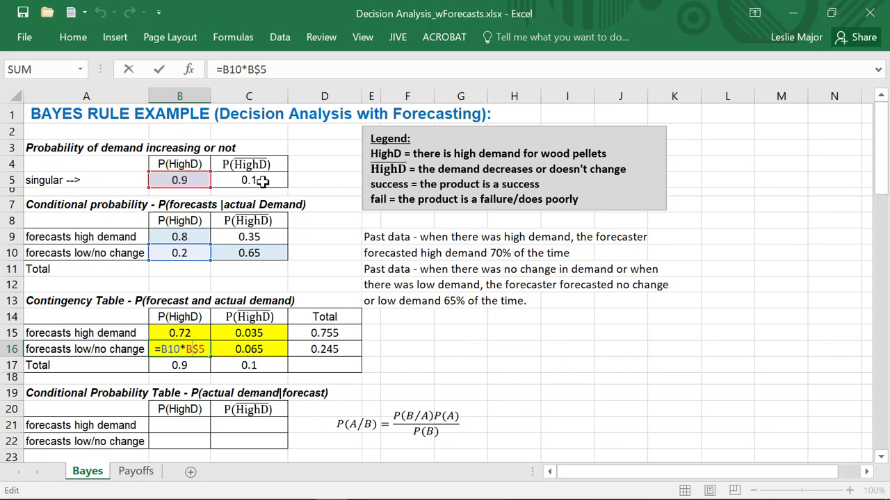
key(Return)
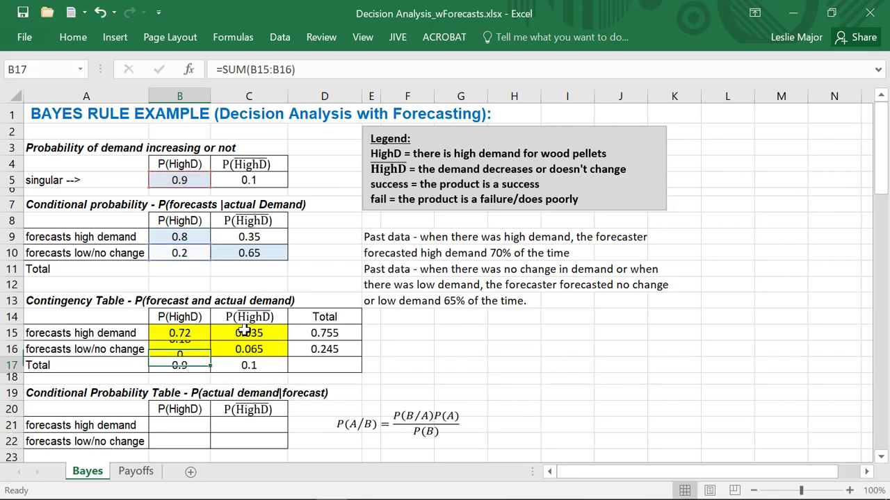
Verify the joint-probability formulas in C15 and C16 (0.035 and 0.065)
click(248, 334)
click(248, 345)
double_click(248, 333)
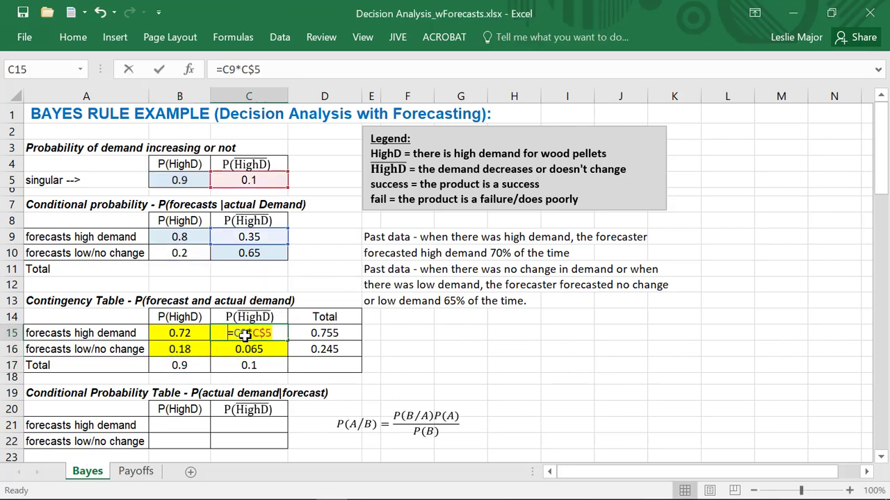
key(Return)
double_click(263, 350)
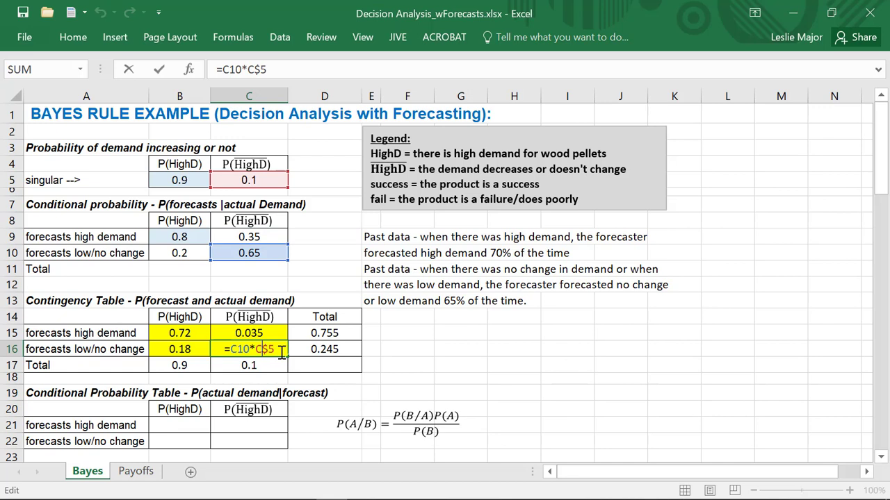
key(Return)
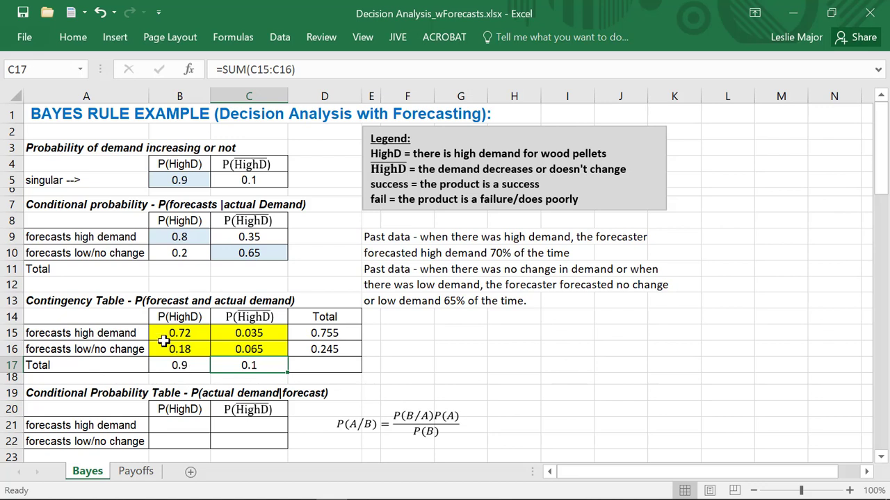
click(98, 335)
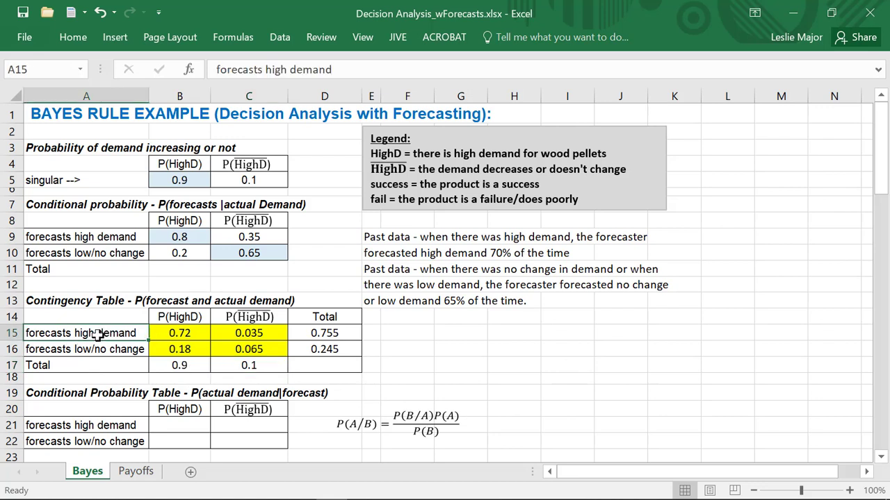
click(327, 336)
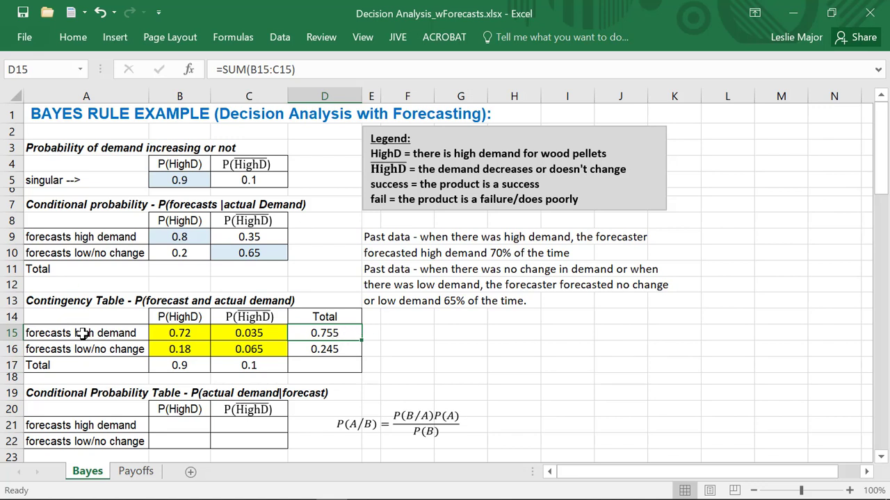
click(186, 182)
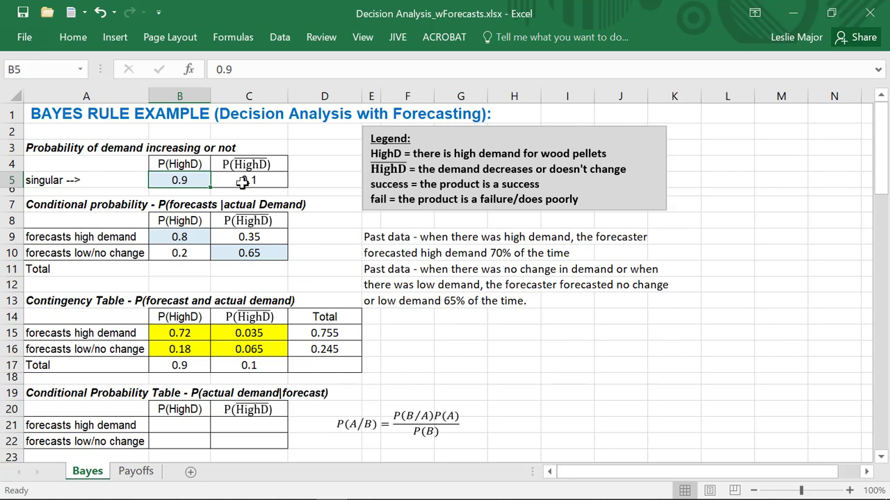
Enter =SUM(D15:D16) in D17 for a grand total of 1
click(332, 366)
text(=s)
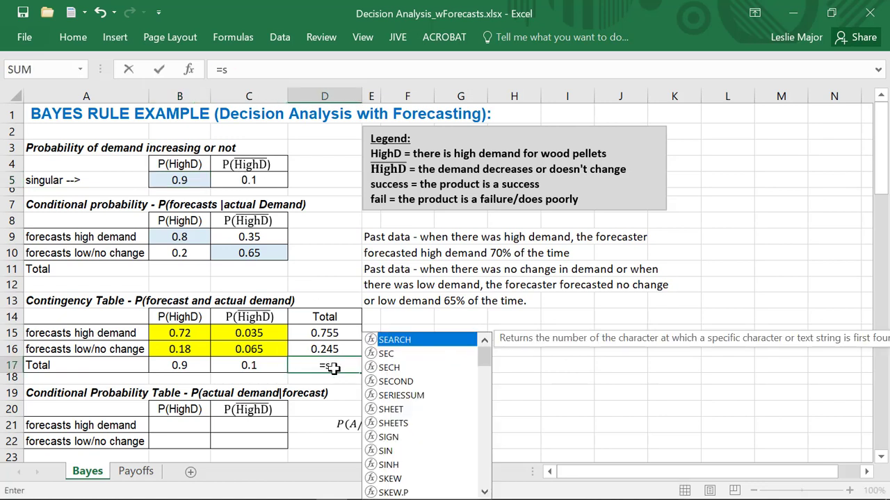
text(um()
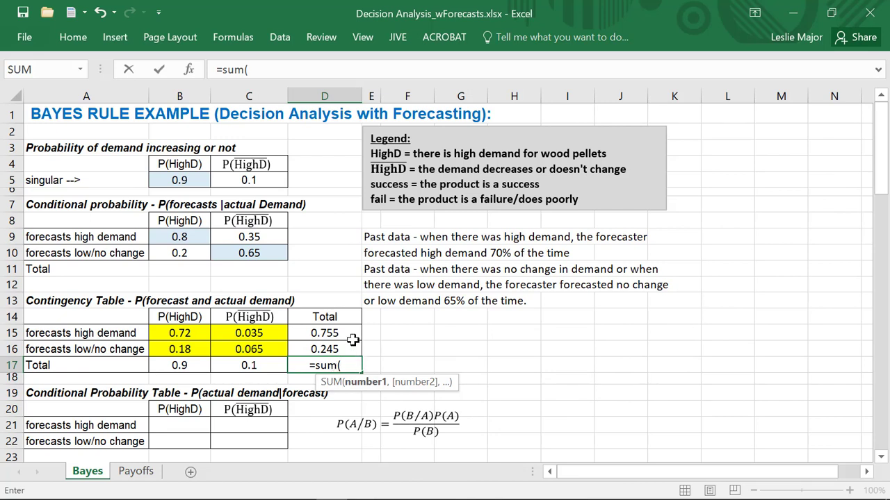
drag(342, 332, 342, 344)
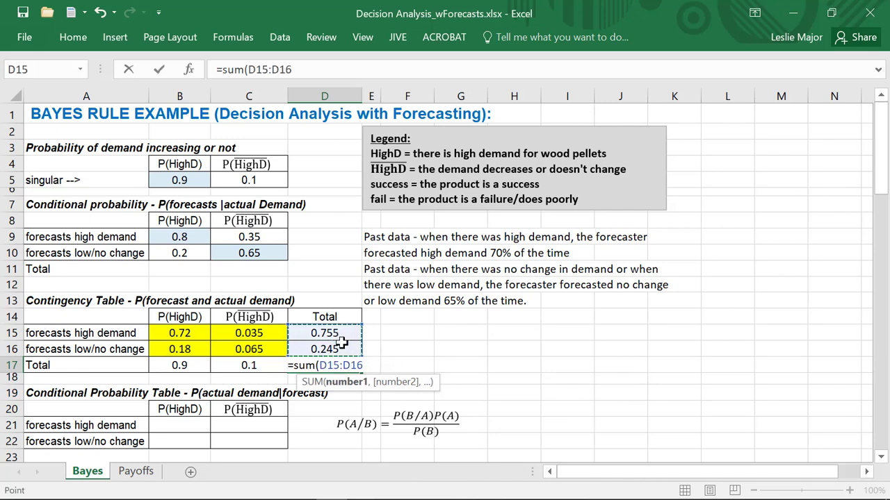
key(Return)
key(Up)
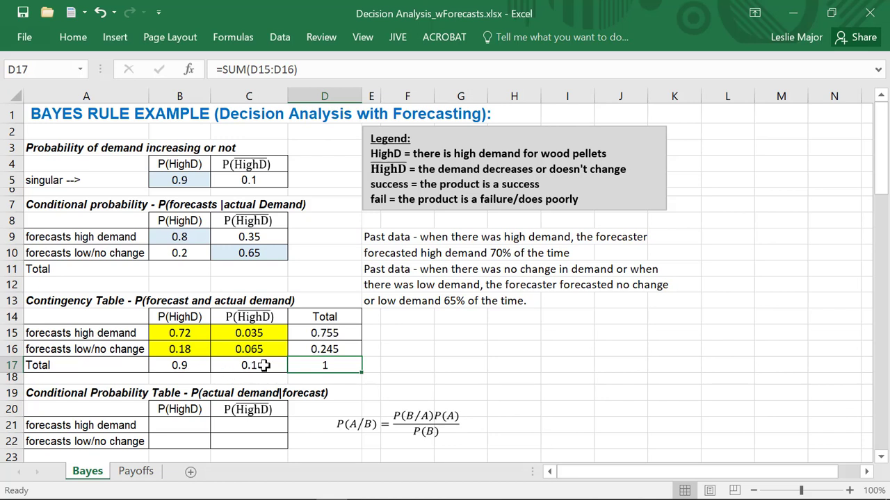
Review the row total formulas in D15 and D16 and the column totals in B17 and C17
double_click(344, 334)
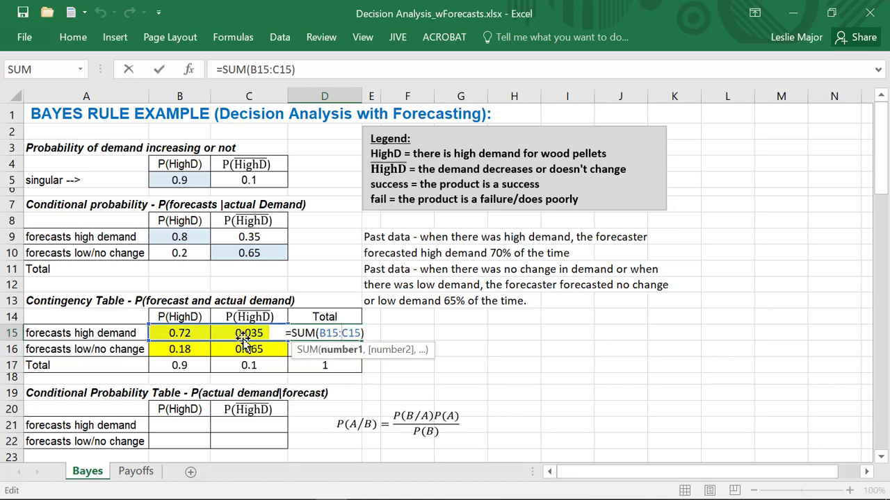
key(Return)
key(ctrl+d)
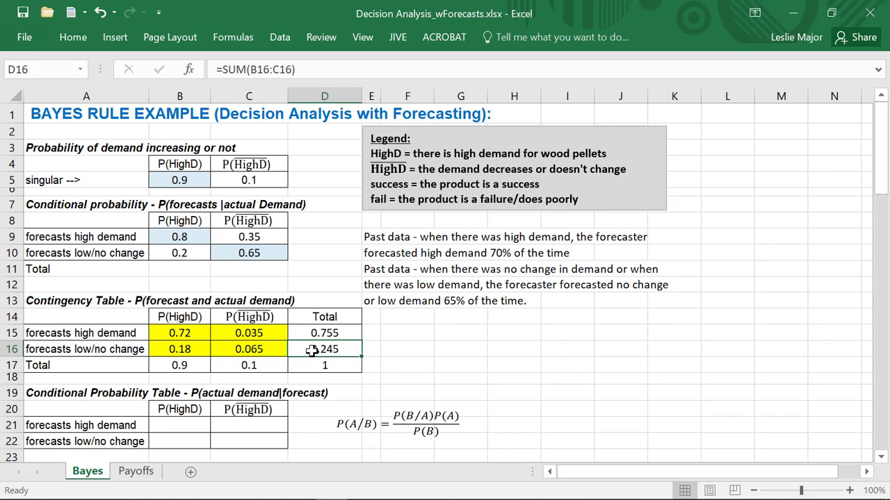
double_click(312, 349)
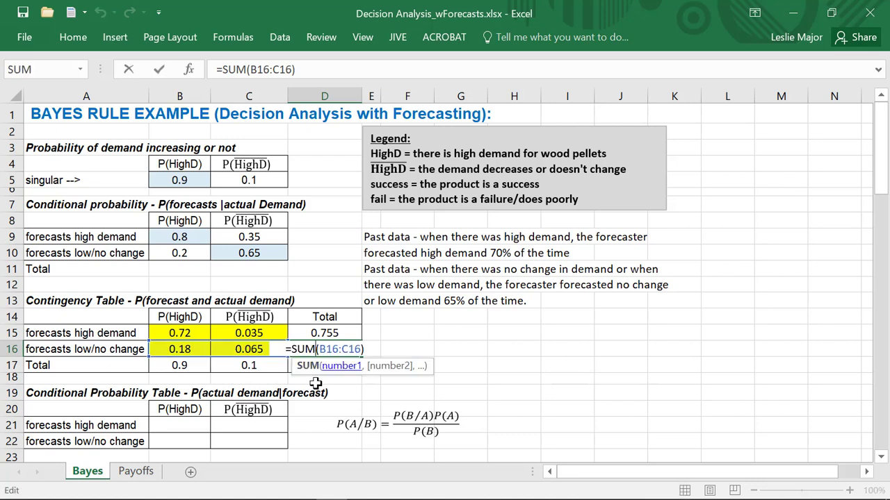
key(Return)
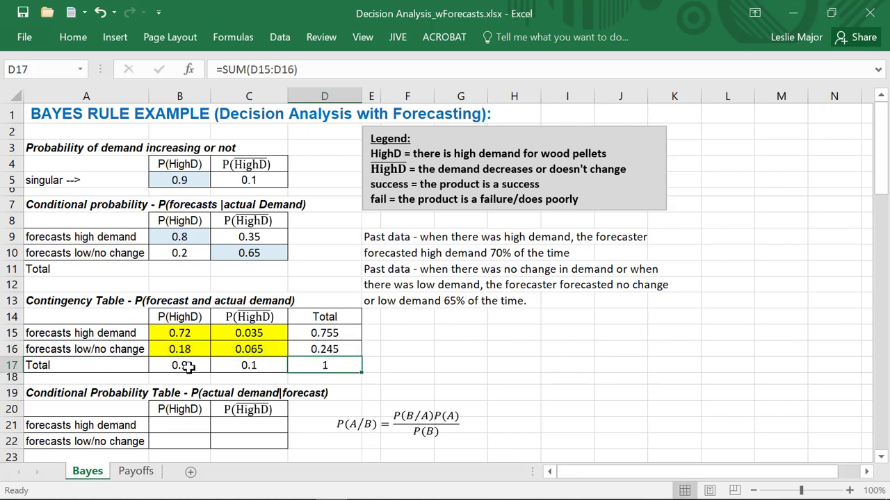
double_click(187, 367)
key(Return)
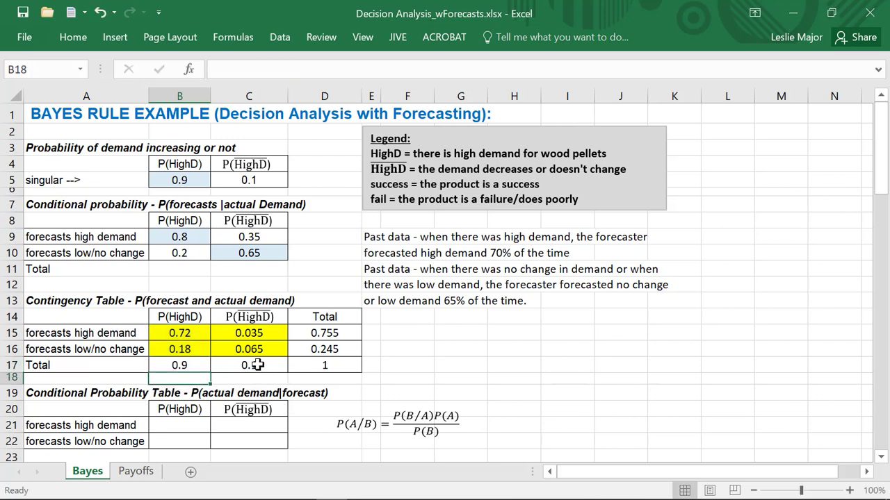
double_click(257, 365)
key(Return)
click(418, 365)
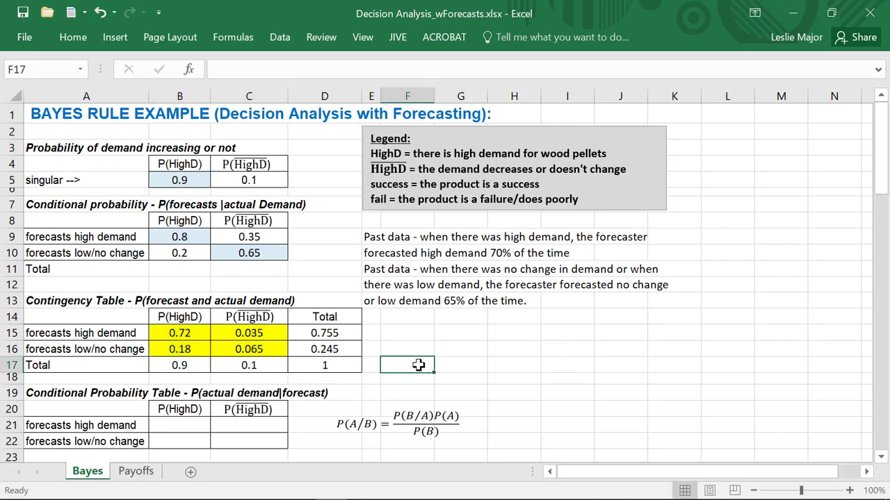
click(189, 369)
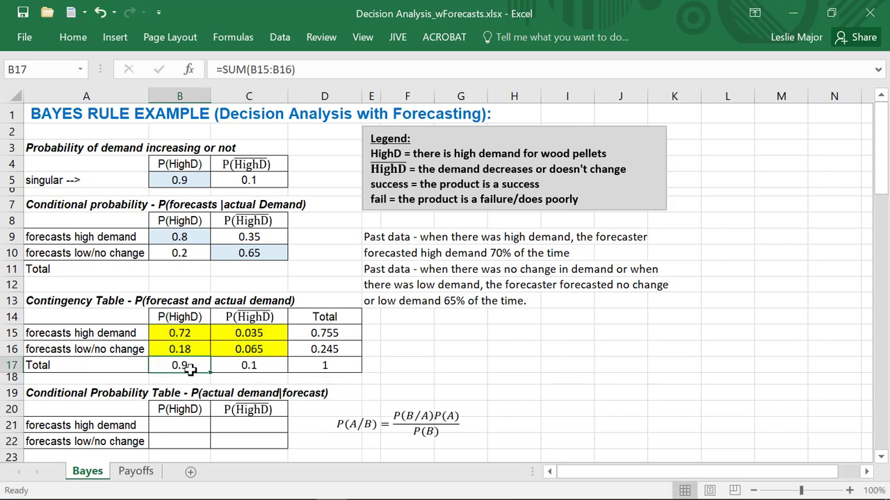
click(230, 366)
drag(199, 364, 226, 365)
drag(175, 180, 236, 180)
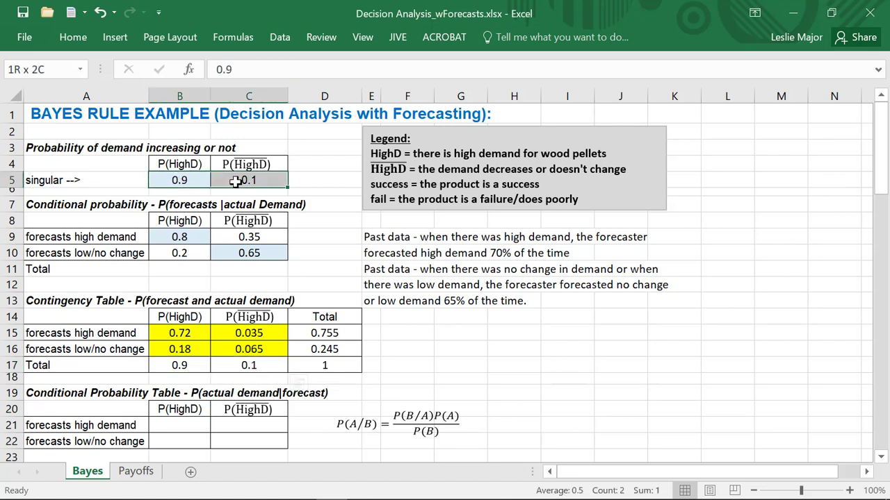
key(ctrl+v)
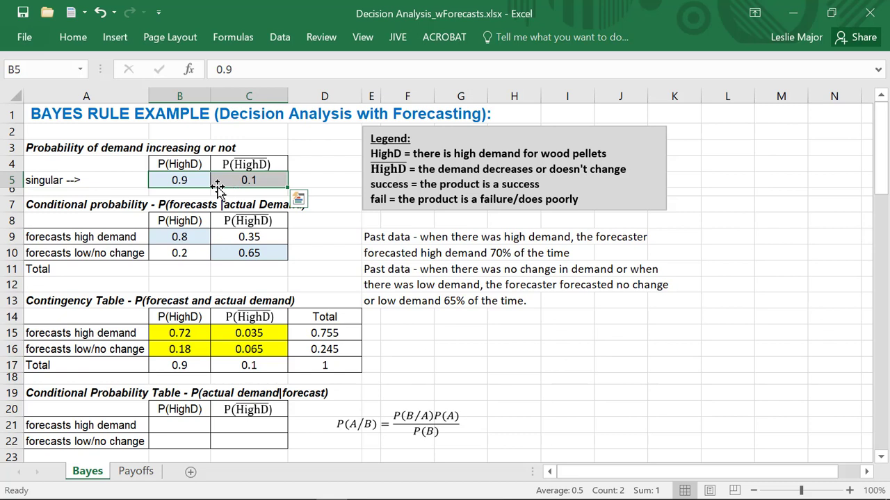
key(Escape)
key(ctrl+v)
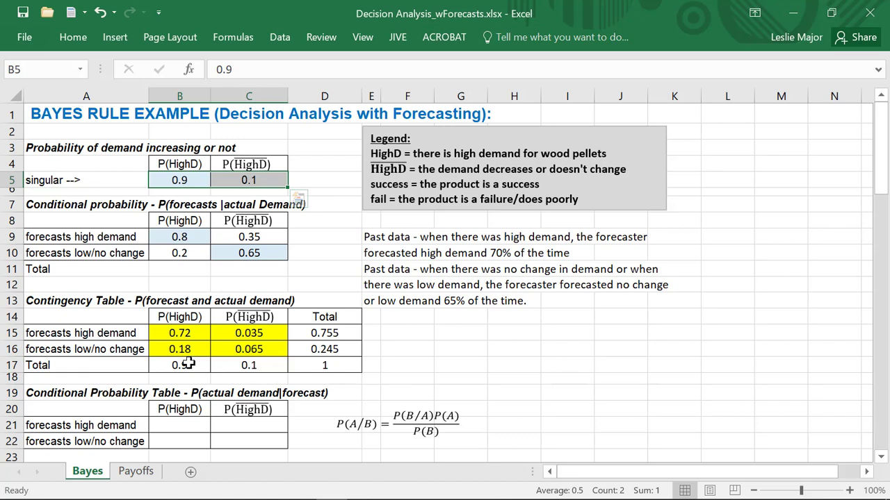
click(497, 368)
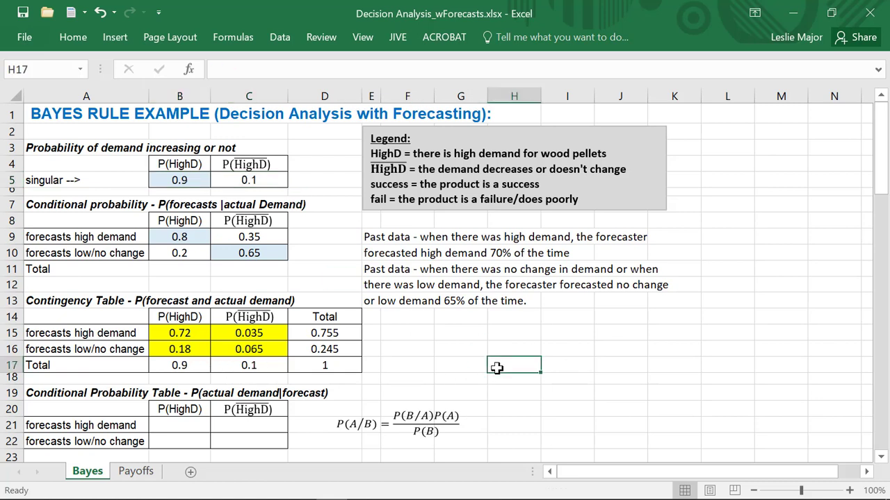
click(186, 426)
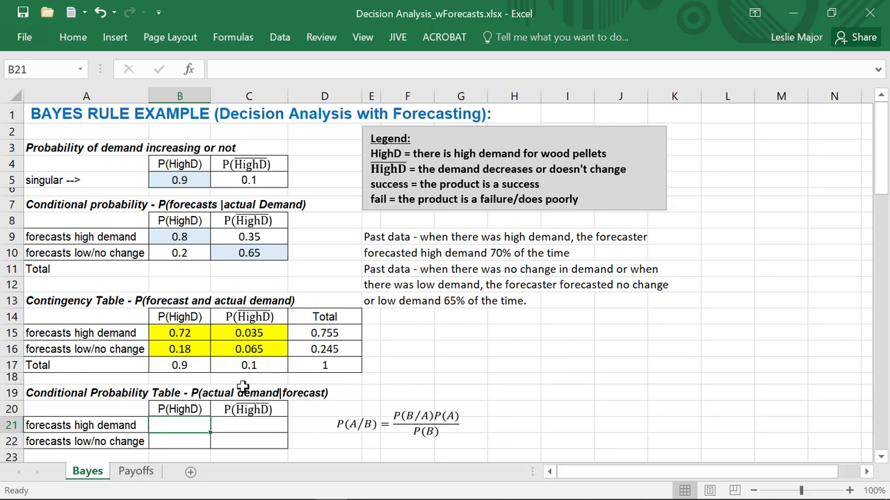
Enter posteriors =B15/D15 and =C15/D15 in B21:C21, giving 0.9536424 and 0.046357616
text(=)
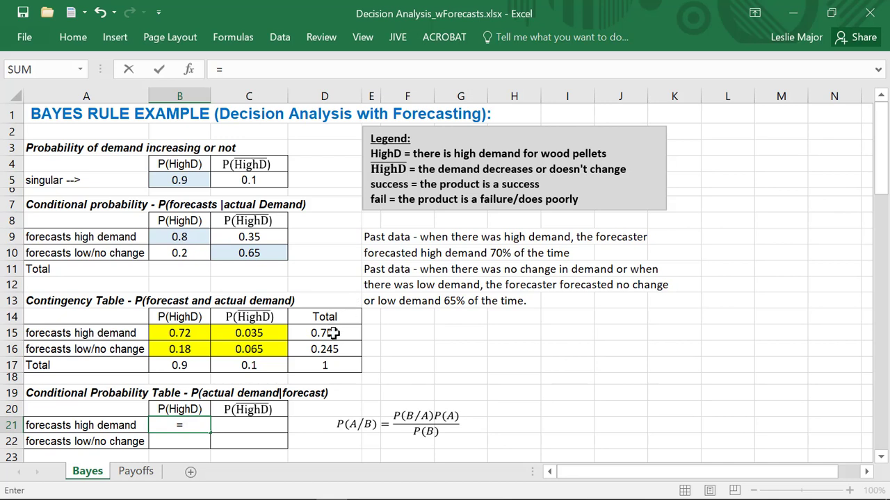
click(192, 332)
text(/)
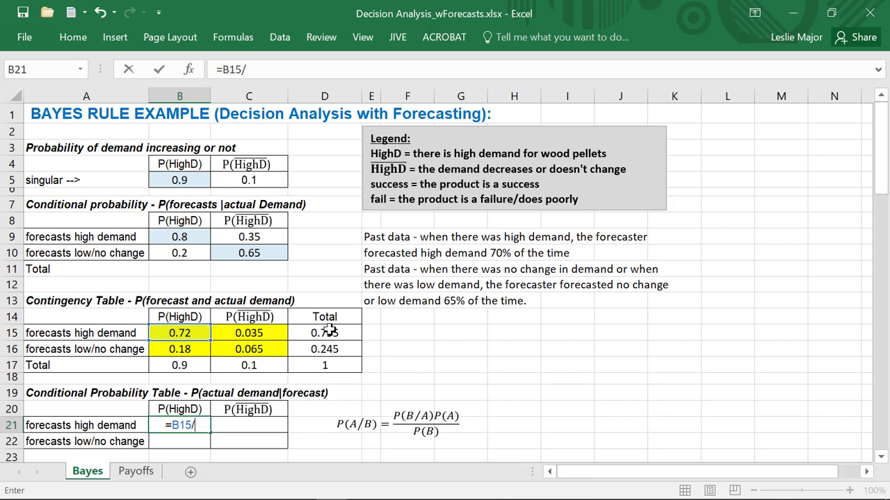
click(358, 332)
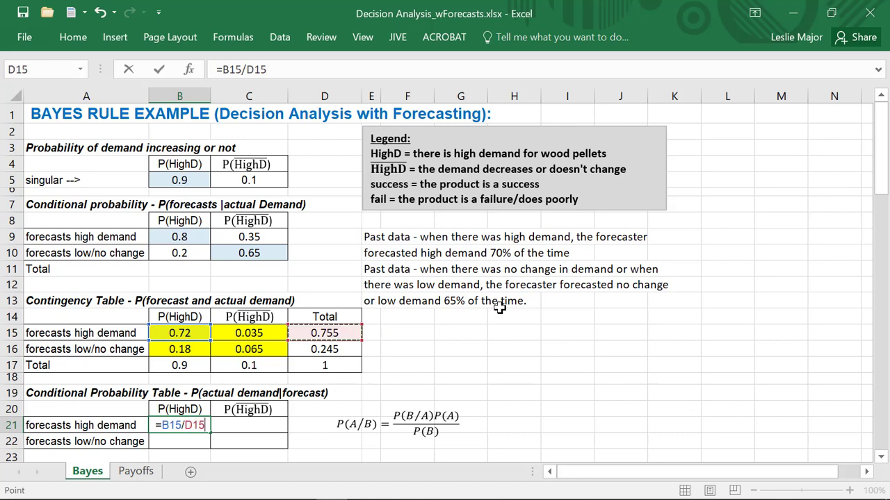
key(Return)
key(Up)
key(Right)
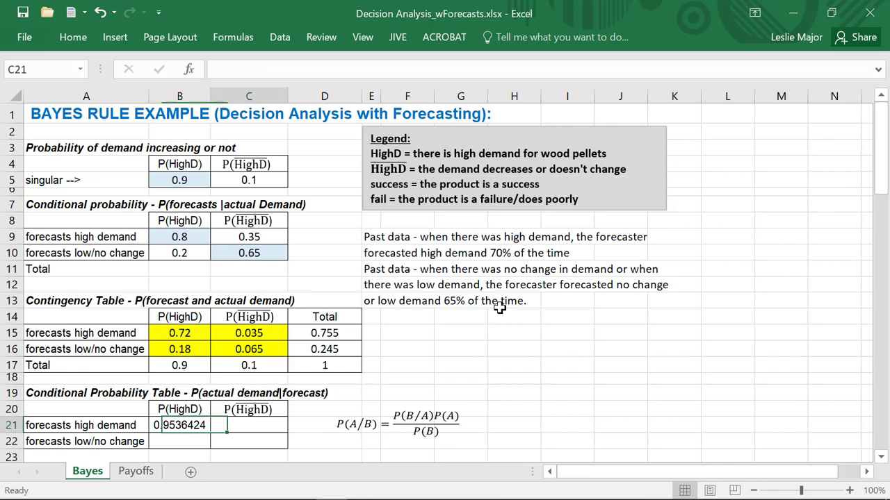
text(=)
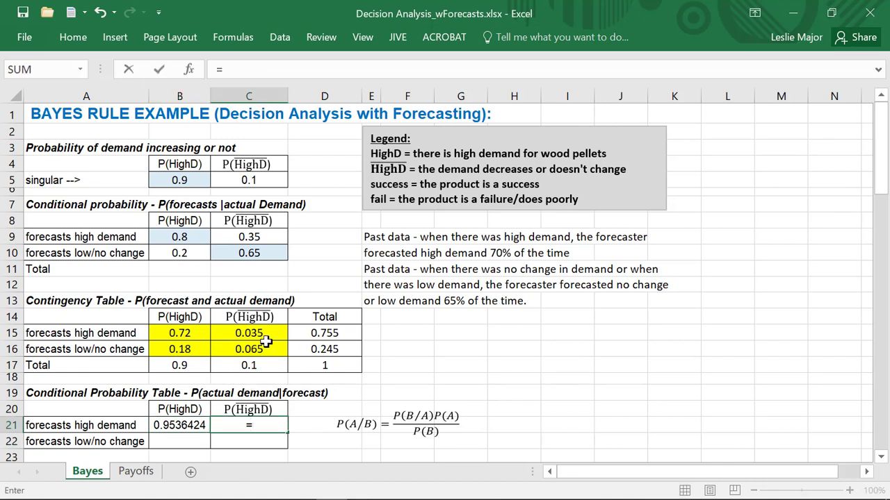
click(265, 336)
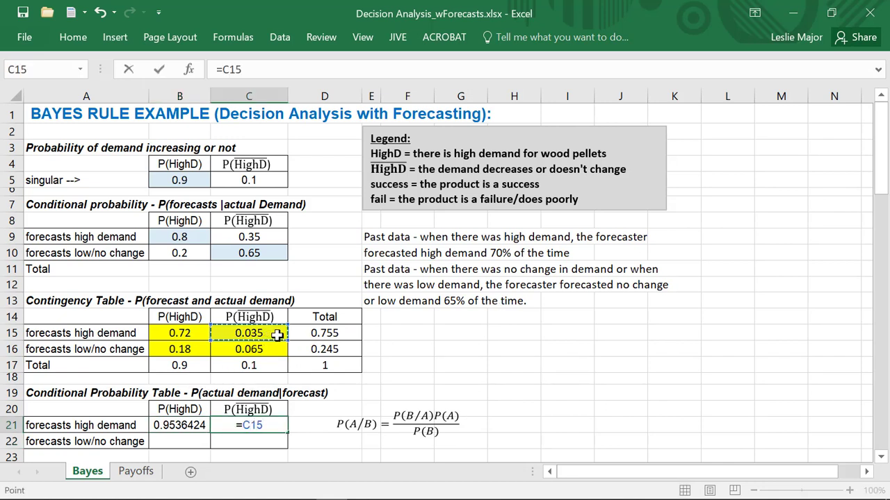
text(/)
click(328, 336)
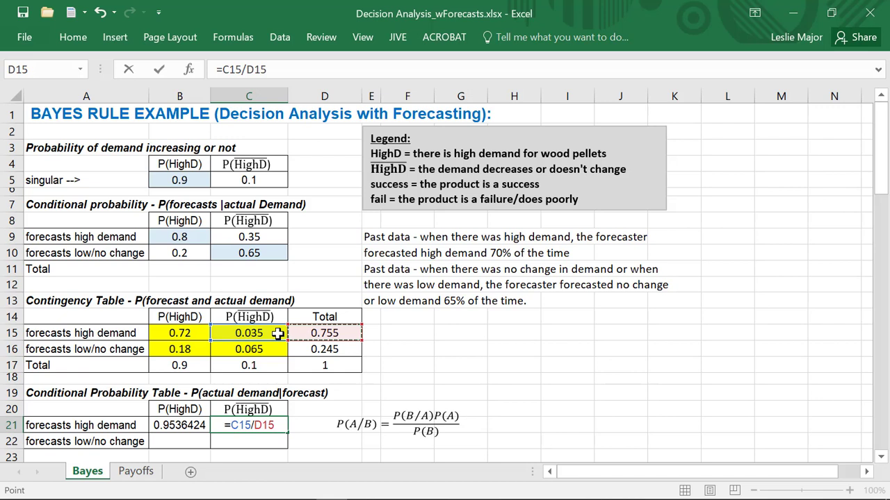
key(Return)
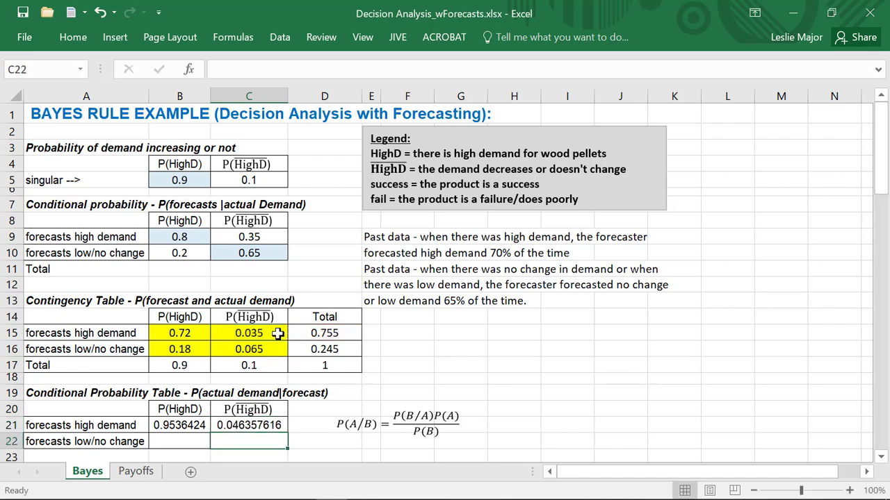
Enter posteriors =B16/D16 and =C16/D16 in B22:C22, giving 0.7346939 and 0.265306122
key(Left)
text(=)
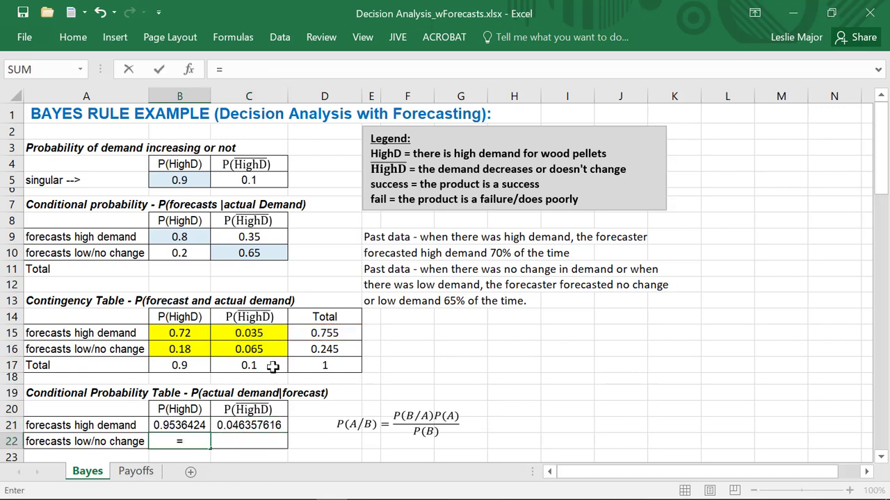
click(173, 348)
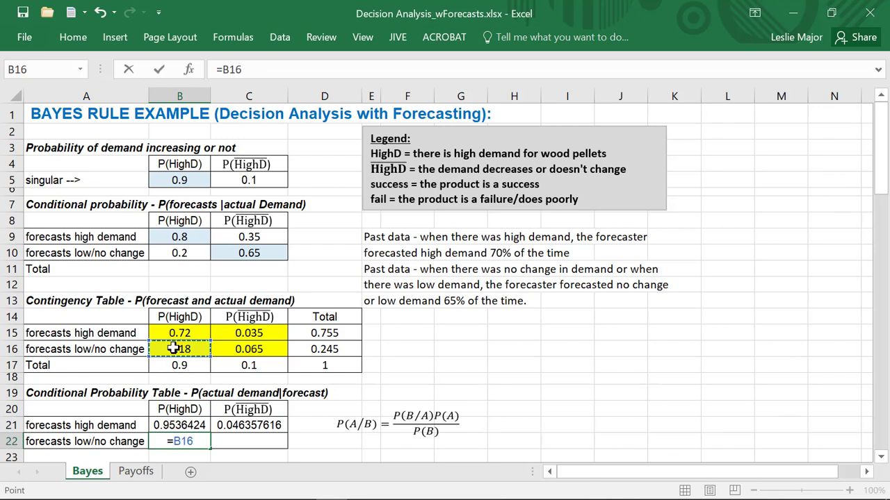
text(/)
click(326, 349)
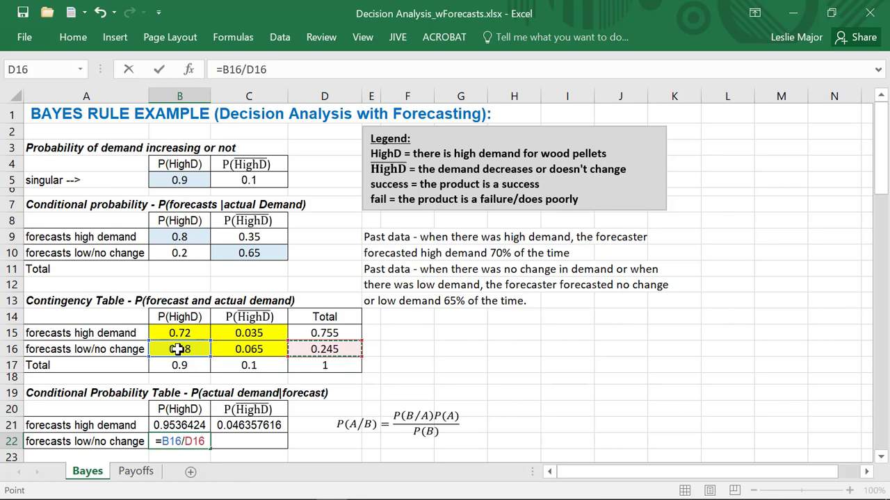
key(Return)
click(260, 418)
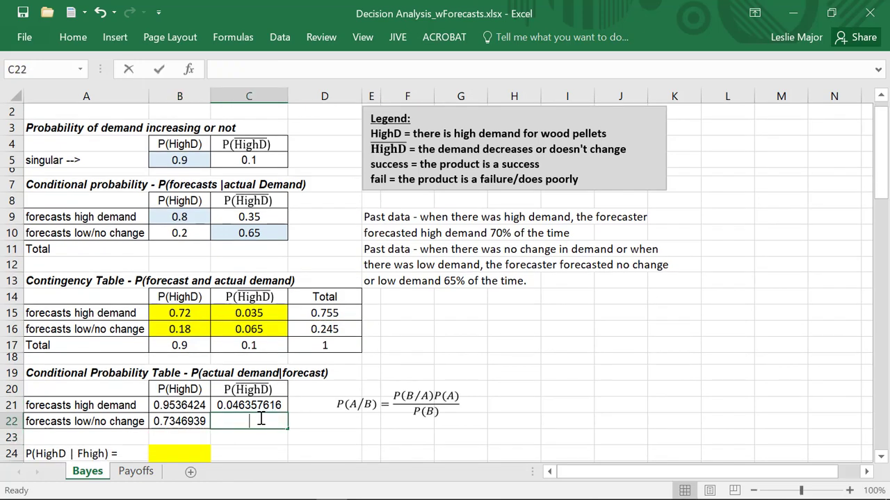
text(=)
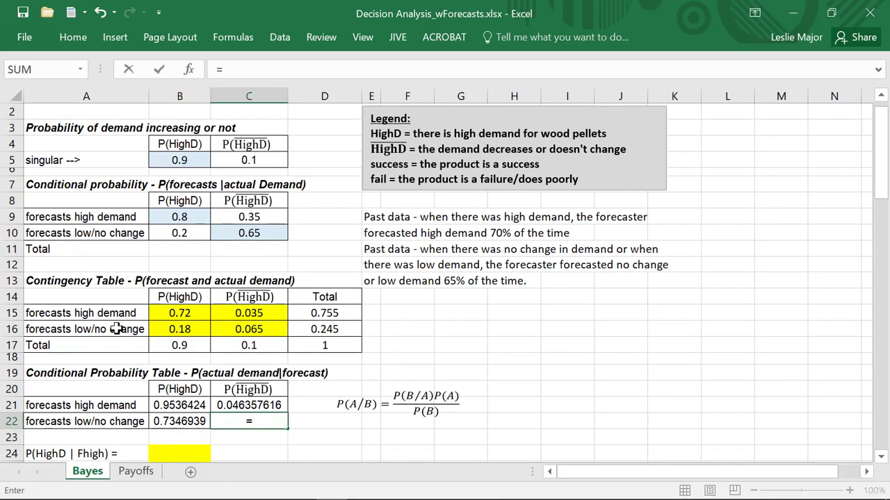
click(241, 330)
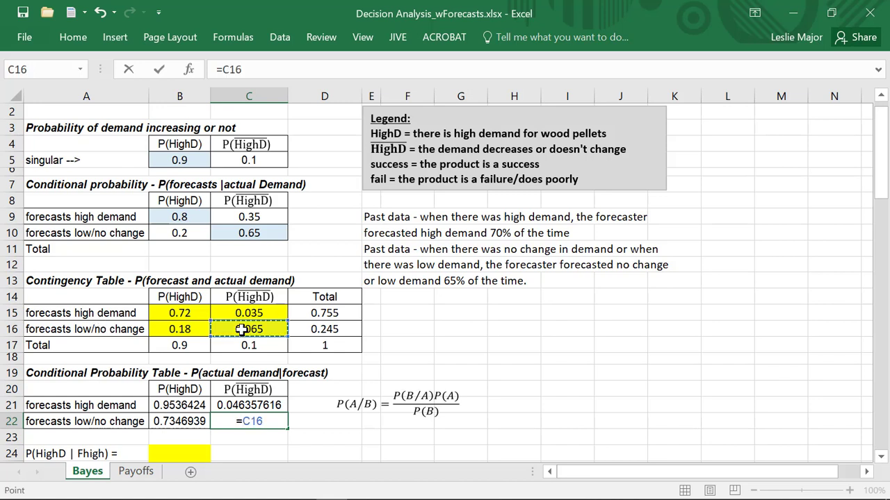
text(/)
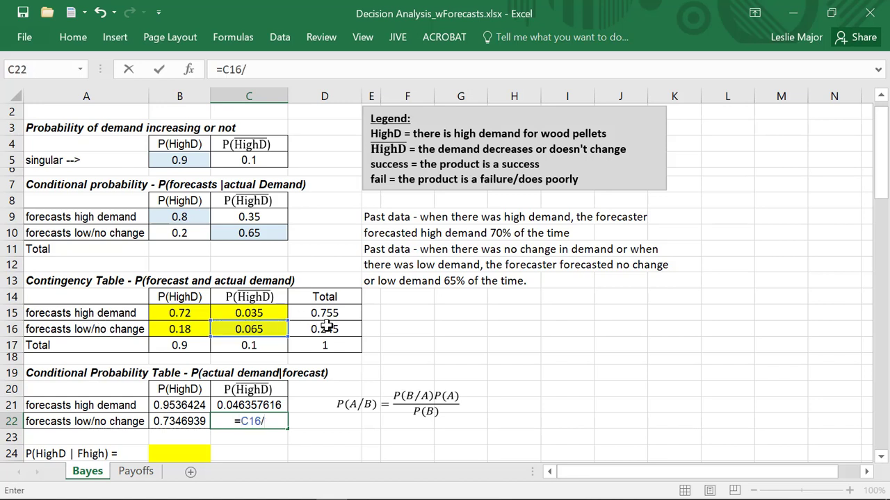
click(326, 326)
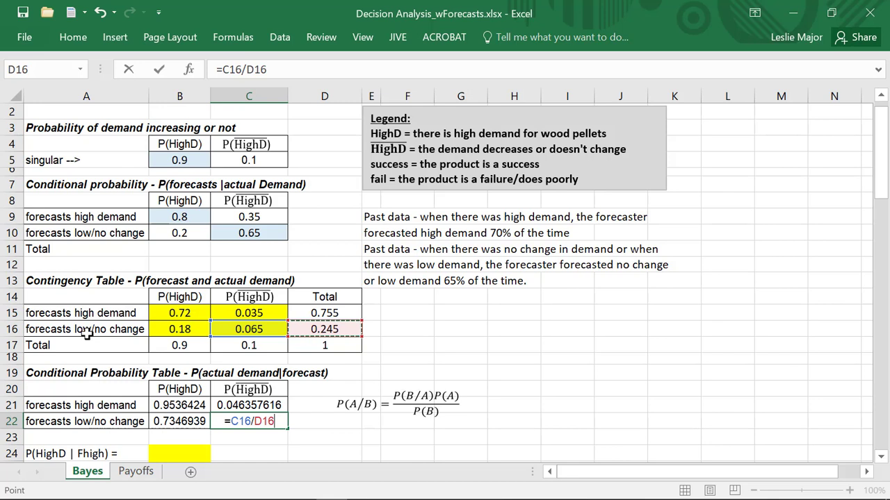
key(Return)
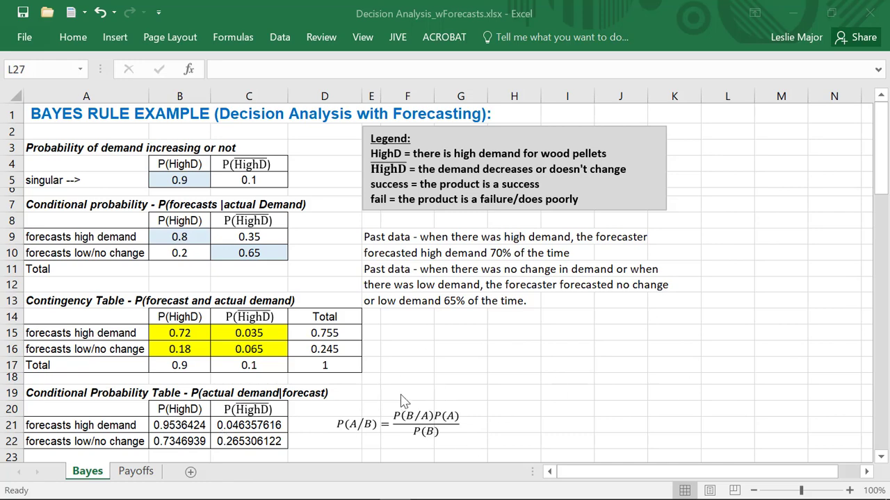
scroll(413, 383, down, 1)
scroll(413, 383, down, 2)
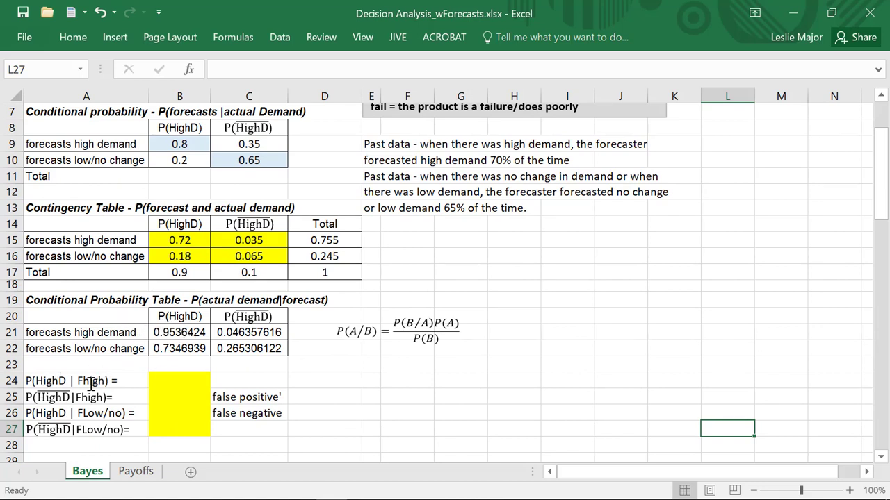
click(173, 379)
text(=)
click(174, 332)
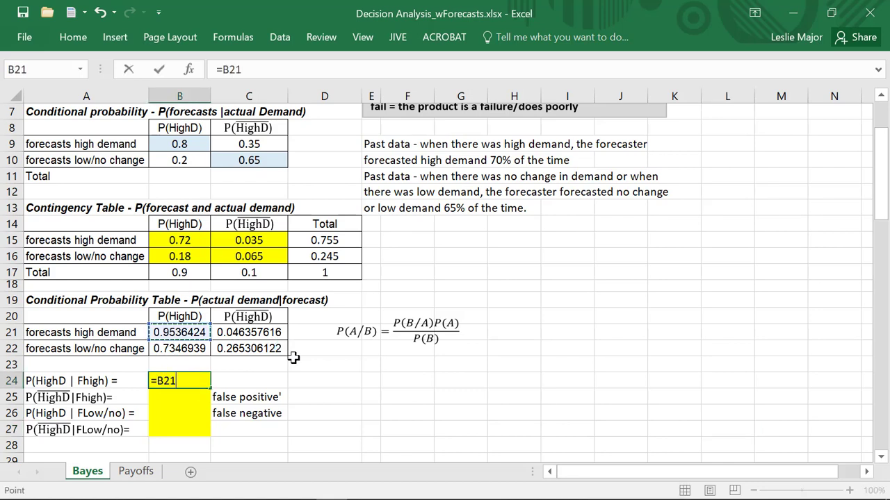
key(Return)
click(233, 381)
text(true positive)
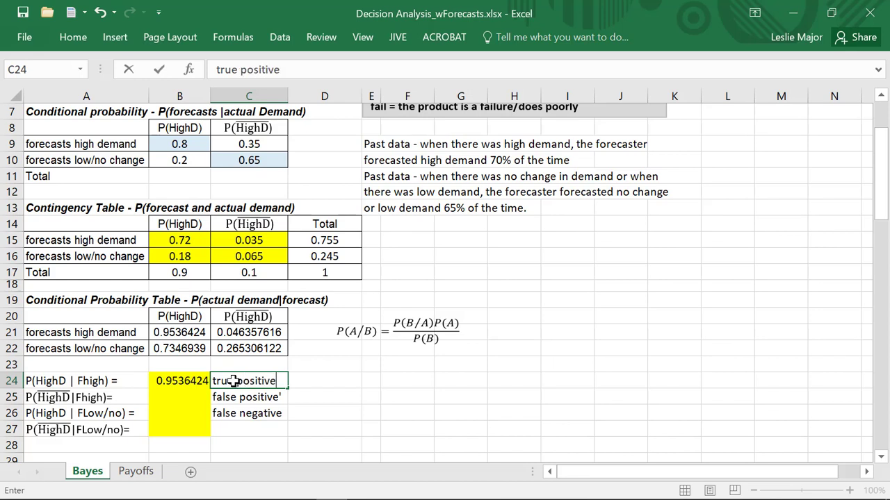
key(Return)
click(232, 381)
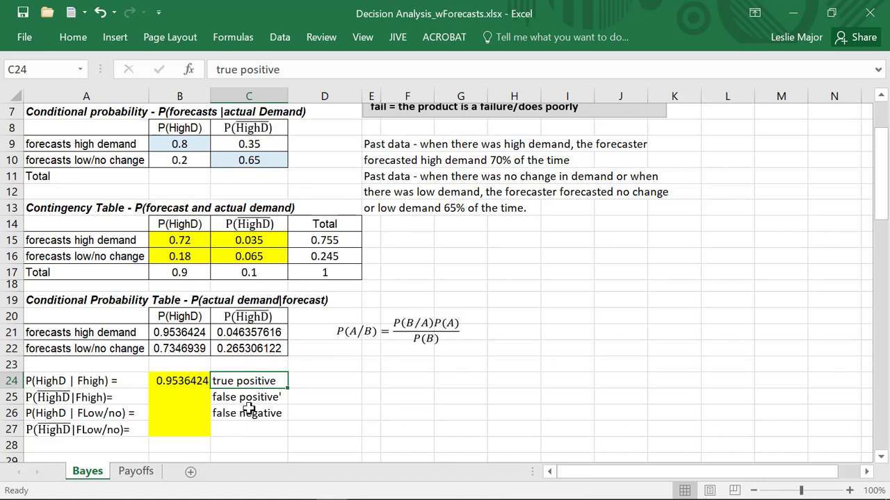
click(342, 383)
click(263, 385)
Link the false positive cell B25 to C21 with =C21, giving 0.0463576
click(180, 396)
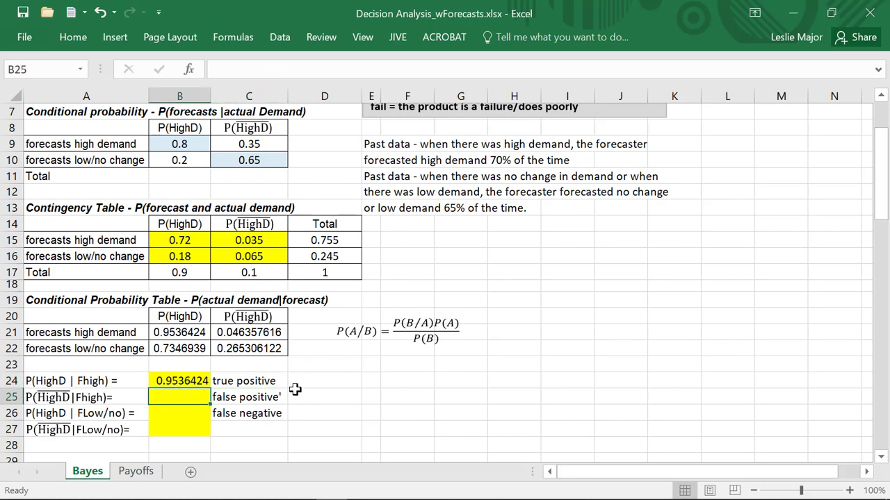
text(=)
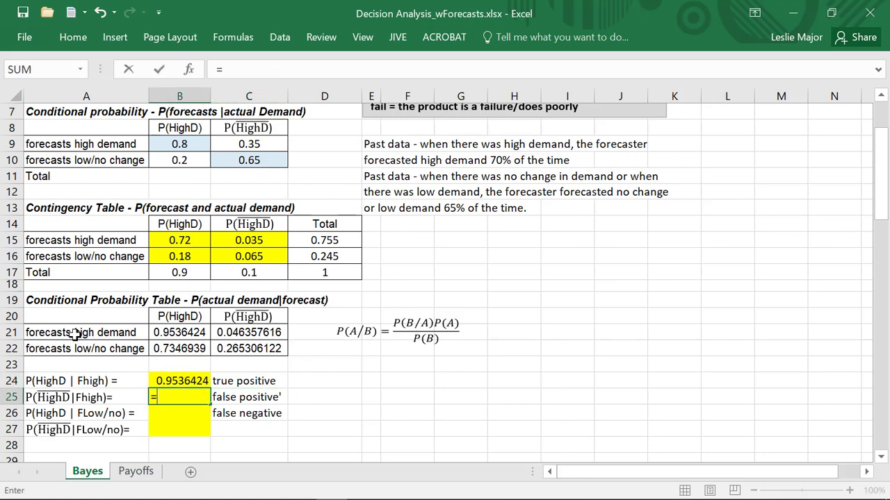
click(238, 333)
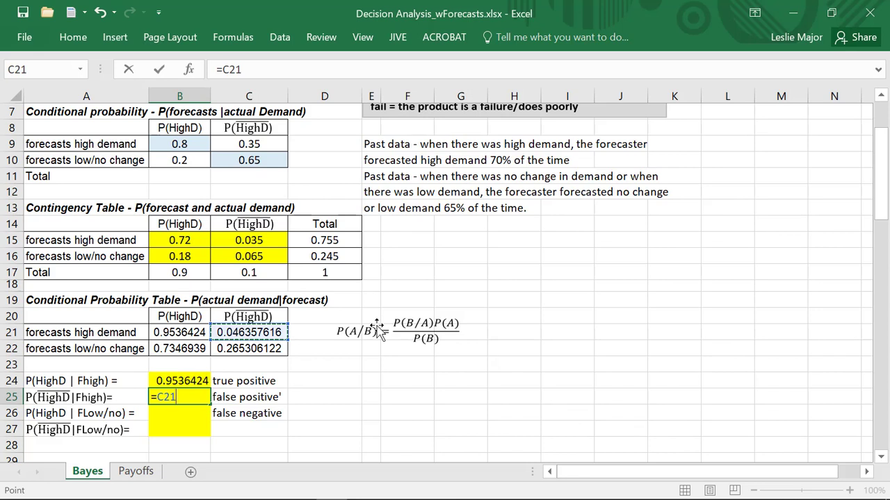
key(Return)
key(Up)
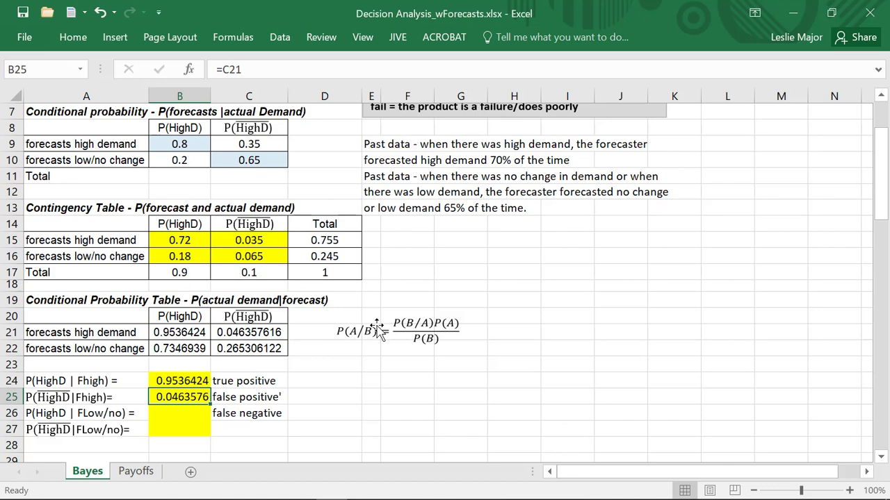
key(Up)
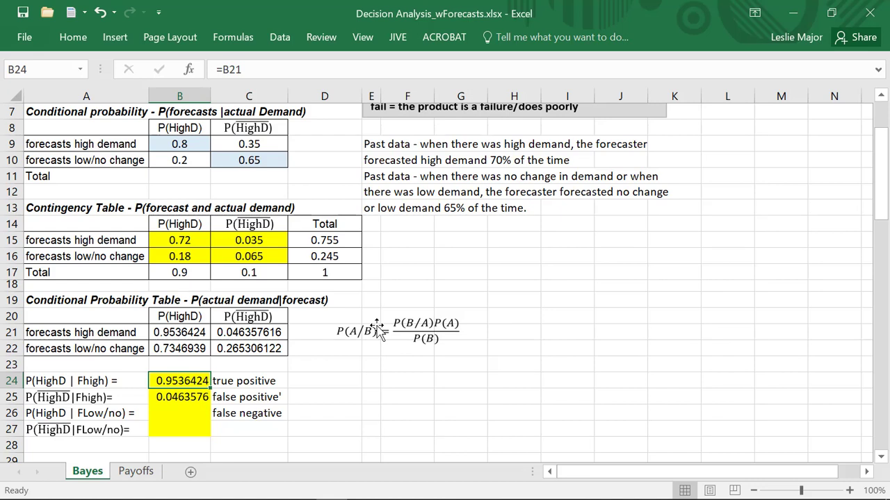
key(Down)
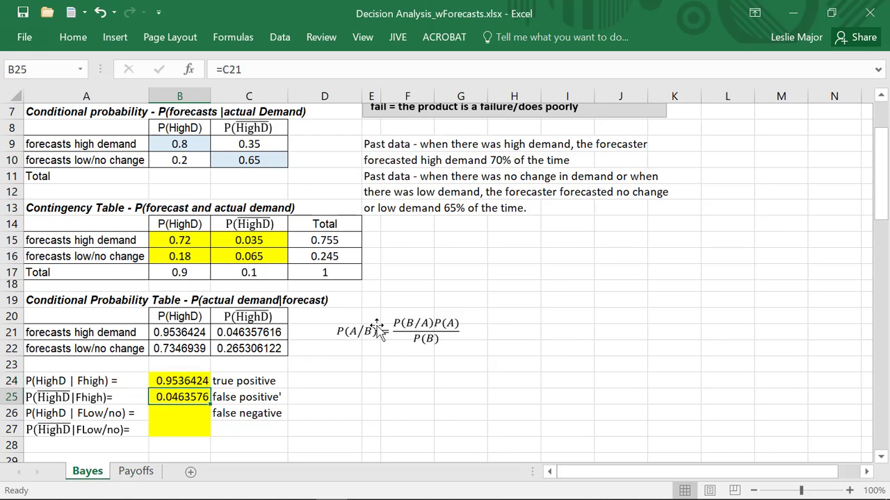
Link the false negative cell B26 to B22, giving 0.7346939, and check its label
key(Down)
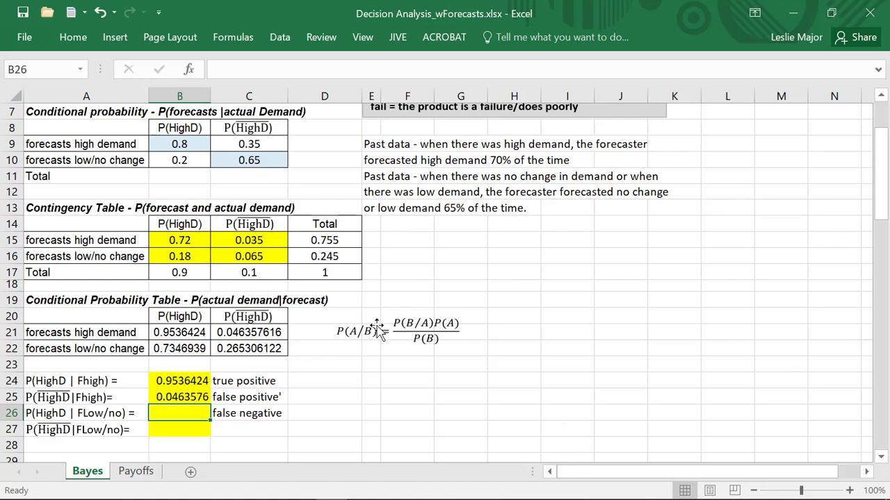
text(=)
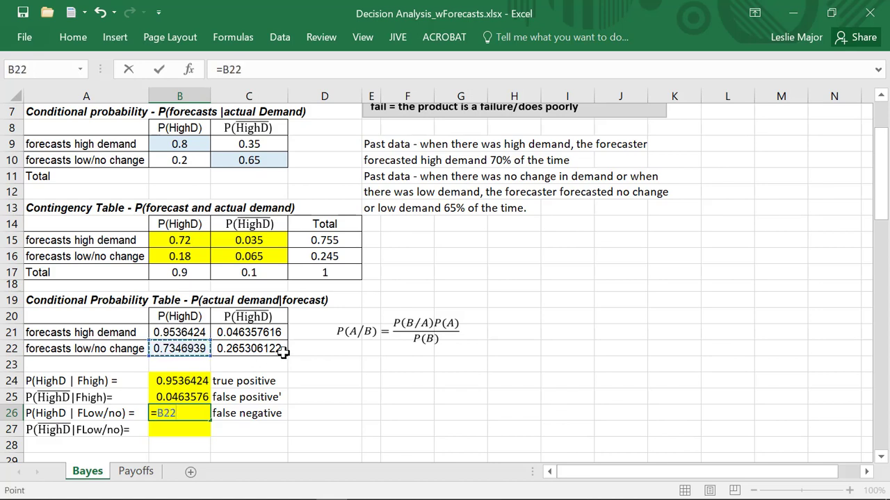
key(Return)
key(Up)
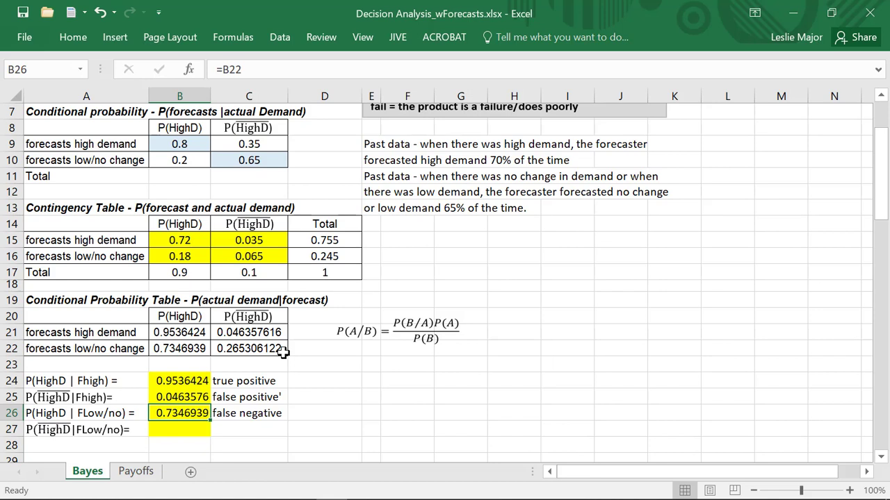
key(Right)
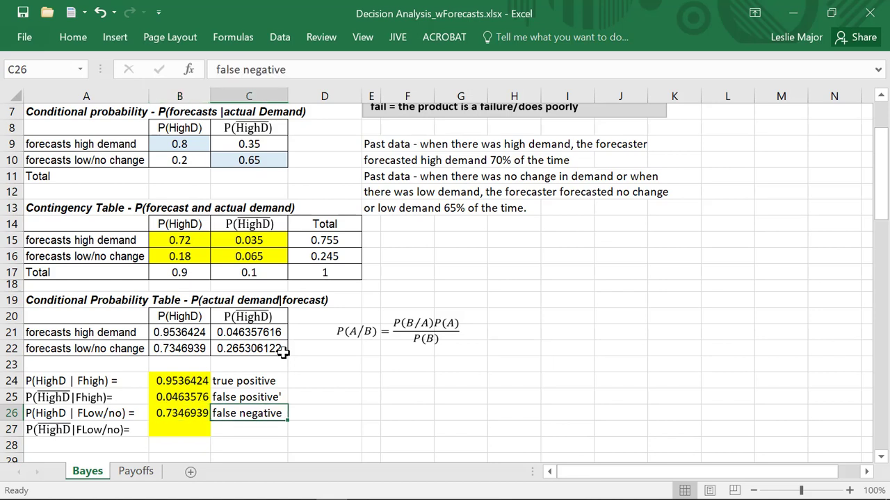
key(Left)
key(Right)
key(Left)
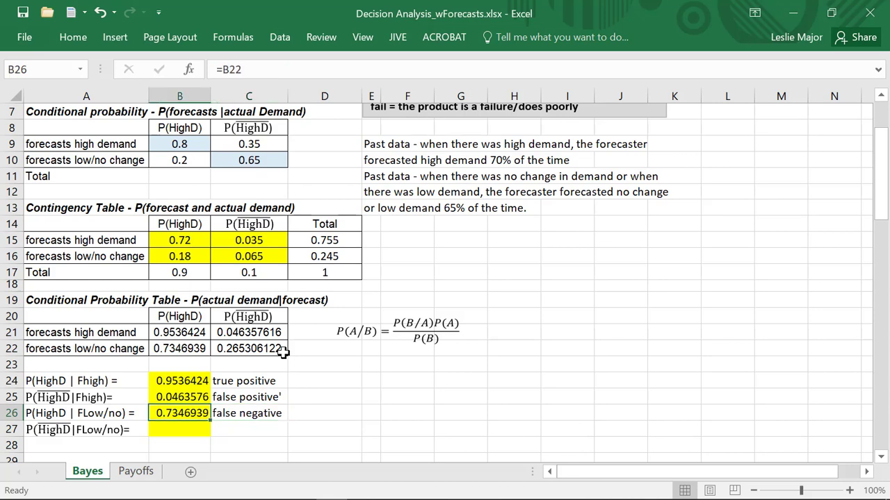
key(Down)
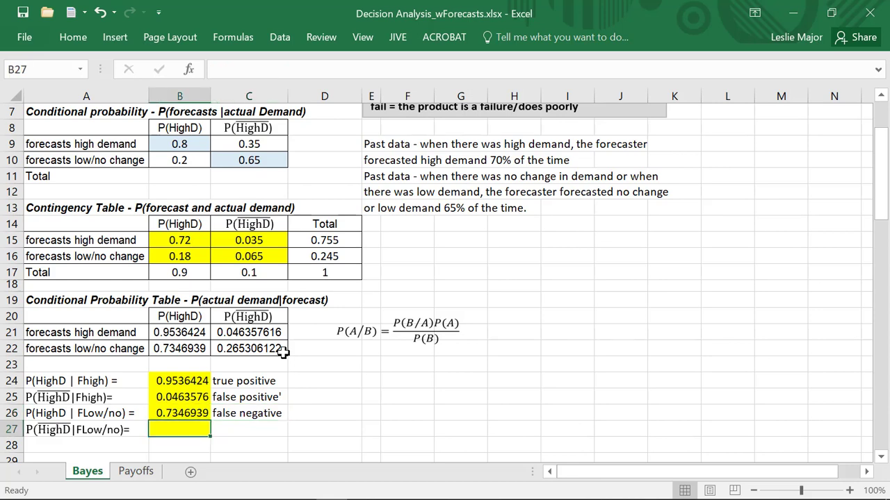
Enter =C22 in B27 so the true negative reads 0.2653061
text(=)
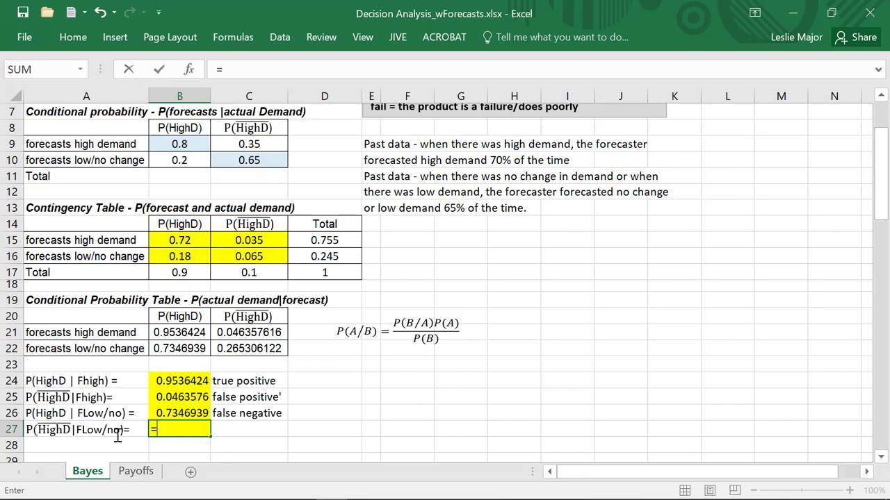
click(224, 349)
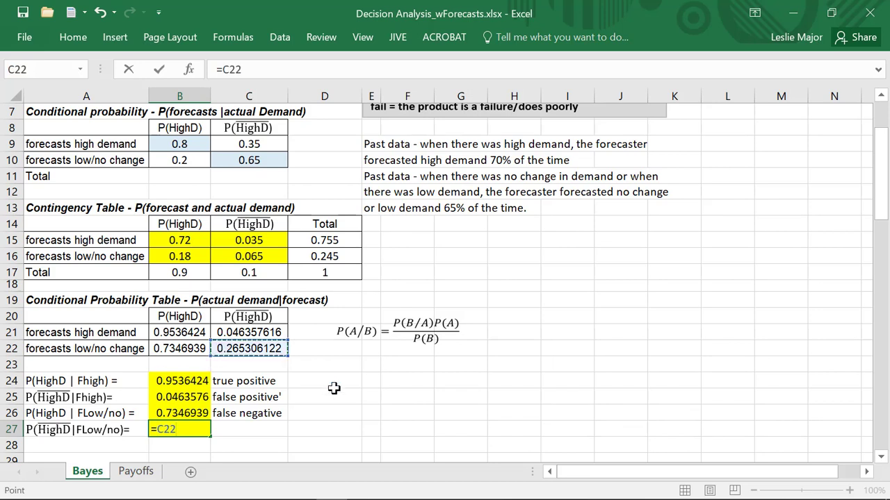
key(Return)
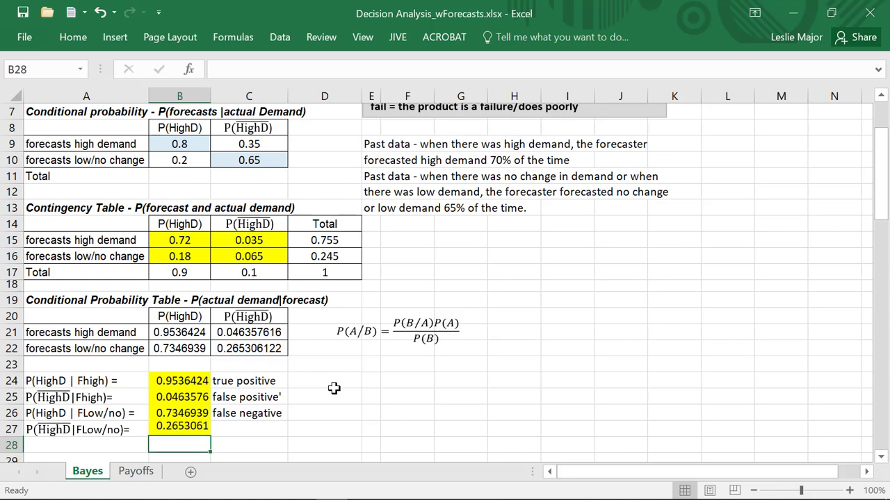
key(Up)
Label C27 'true negative'
key(Right)
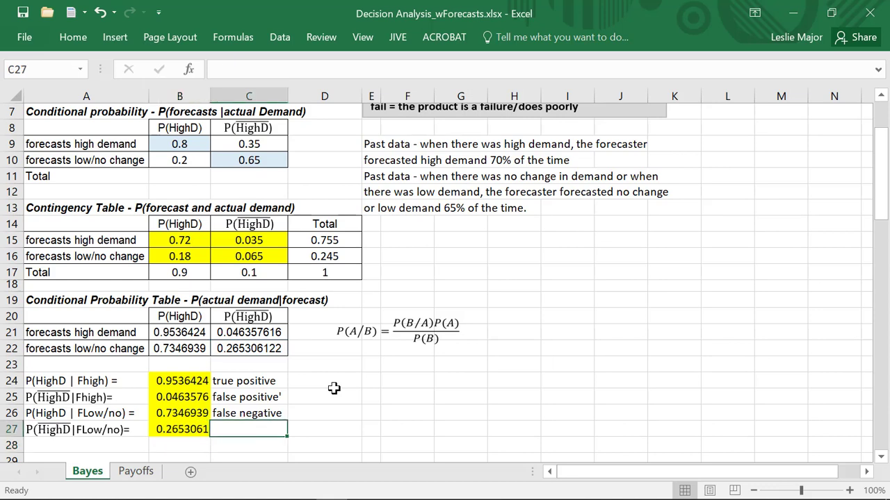
text(true negative)
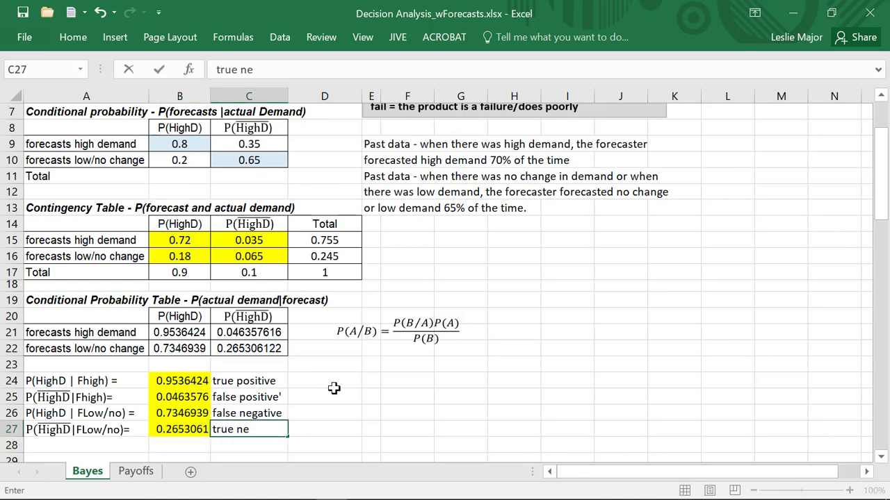
key(Return)
key(Up)
key(Up)
key(Up)
key(Up)
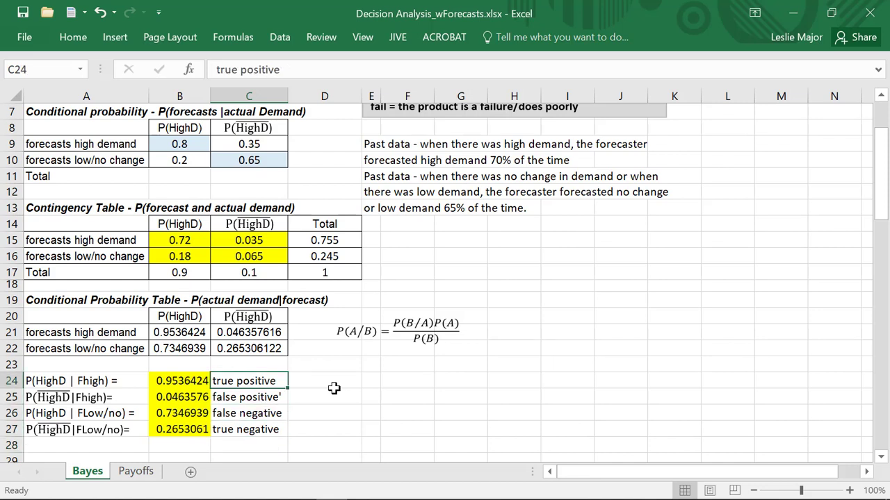
key(Left)
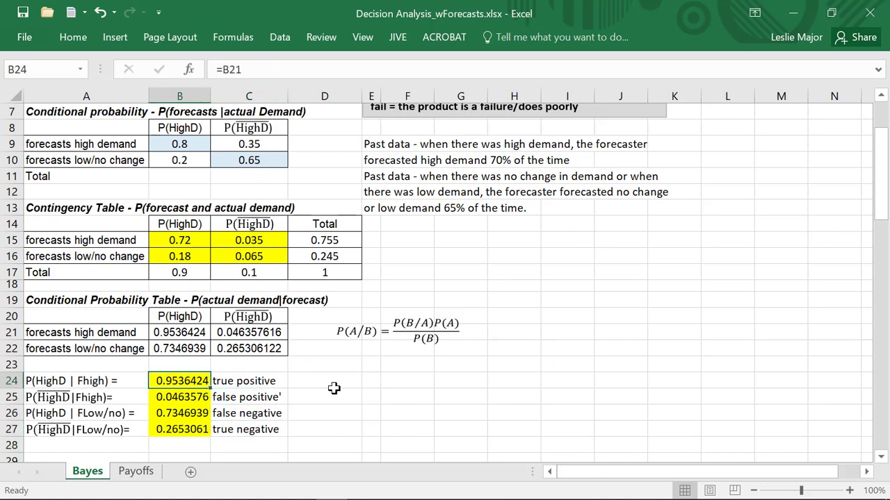
key(Down)
key(Down)
key(Down)
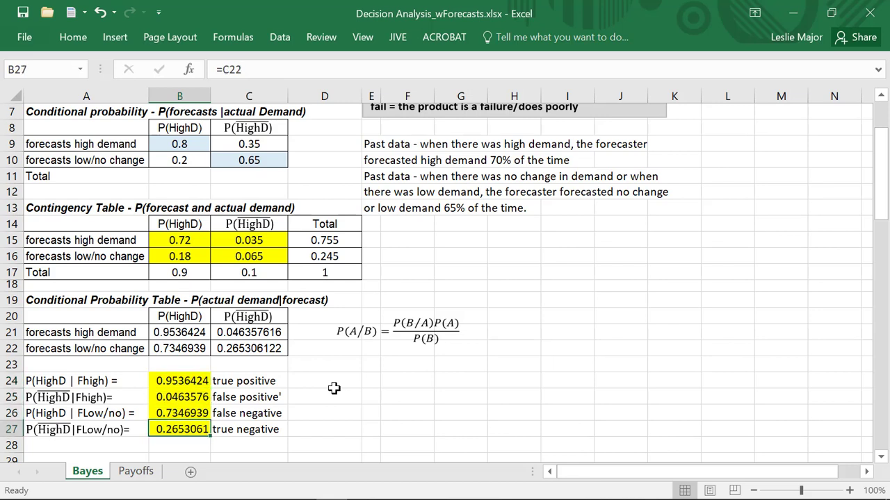
key(Right)
key(Up)
key(Down)
key(Up)
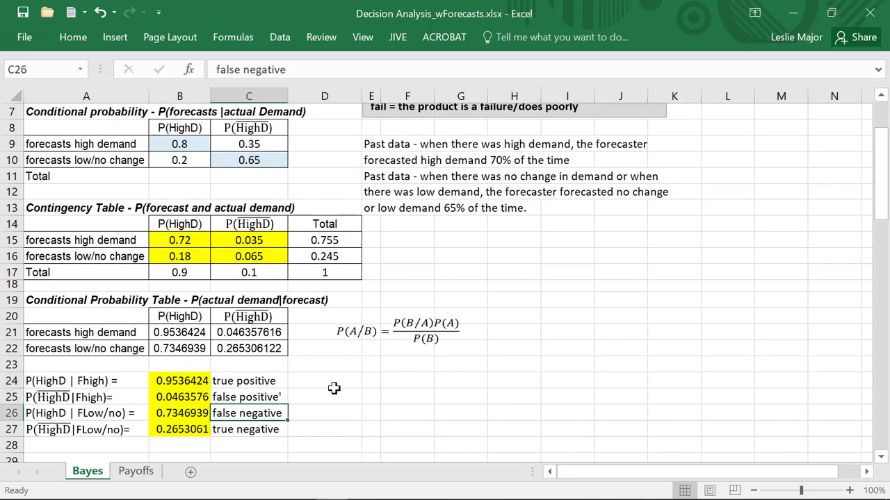
key(ctrl+v)
key(Left)
key(Down)
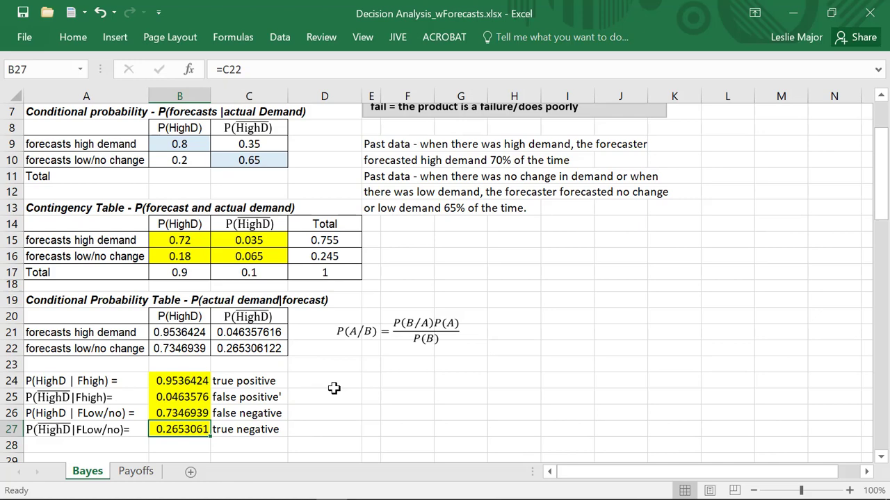
key(Up)
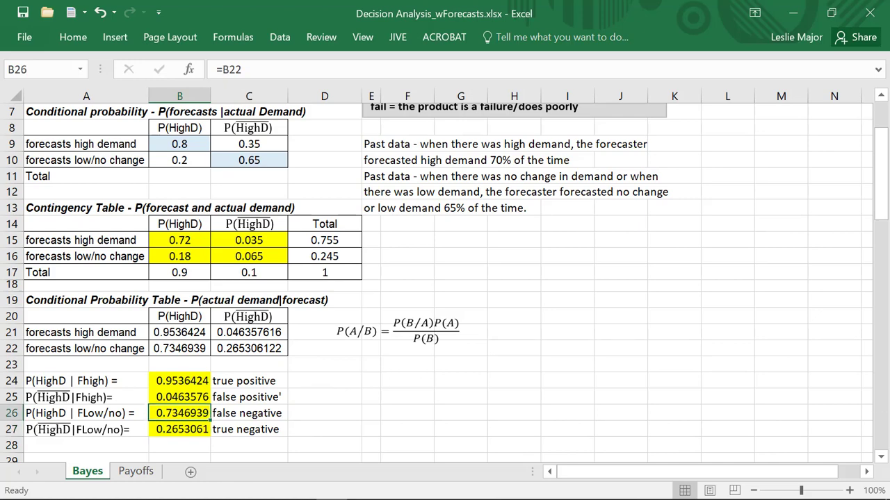